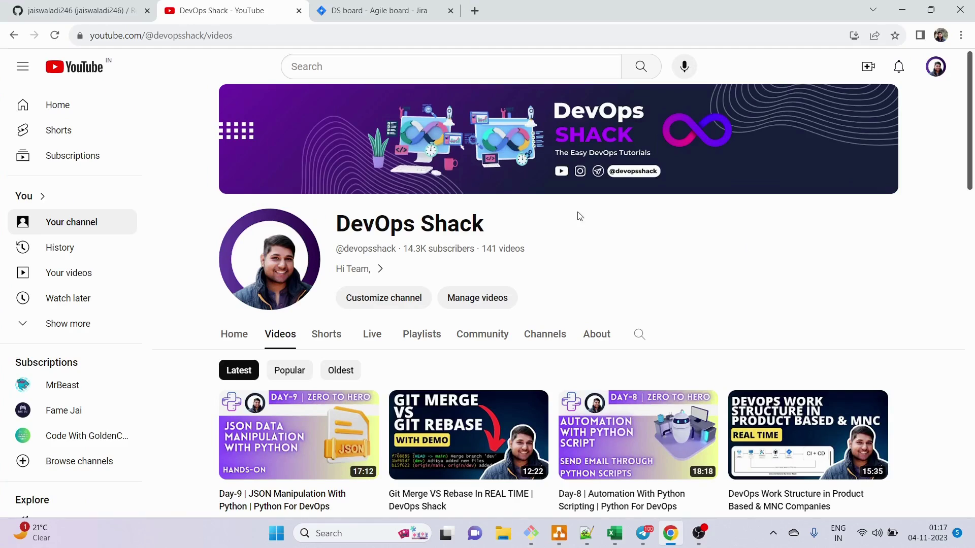
Step: Look over the GitHub repositories and DevOps Shack YouTube channel, then bring up the Telegram group chat
left_click(61, 7)
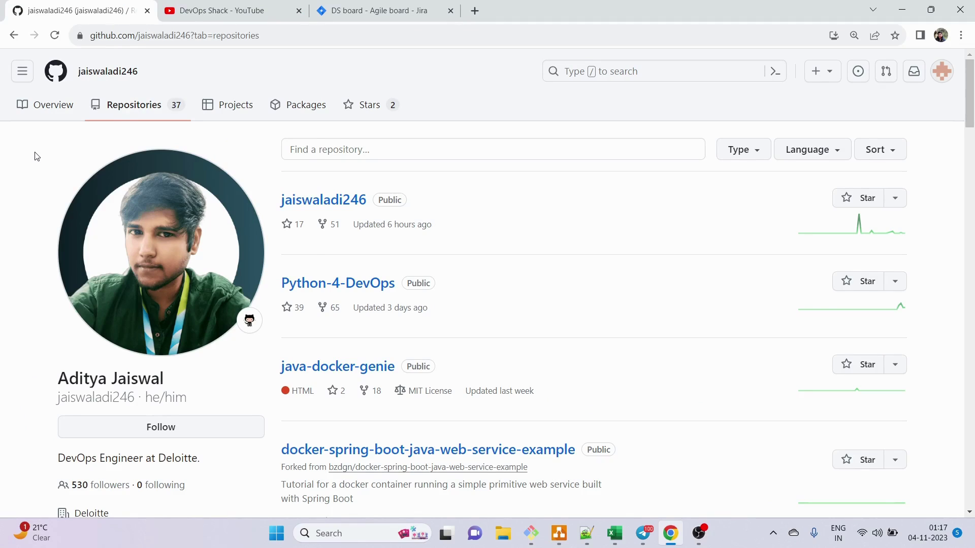
left_click(208, 11)
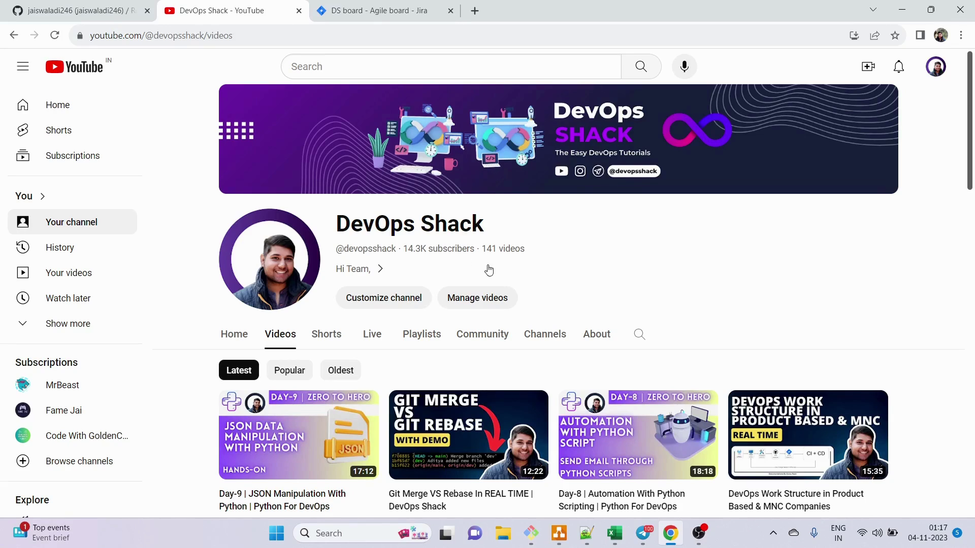
left_click(643, 532)
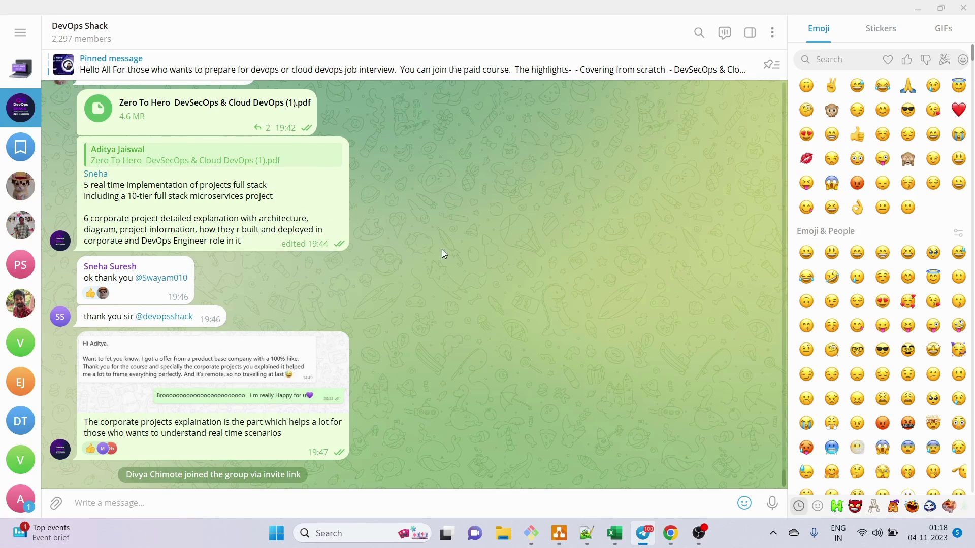
Step: Scroll back through earlier messages in the DevOps Shack group chat
scroll(442, 249, "up", 5)
scroll(480, 300, "up", 20)
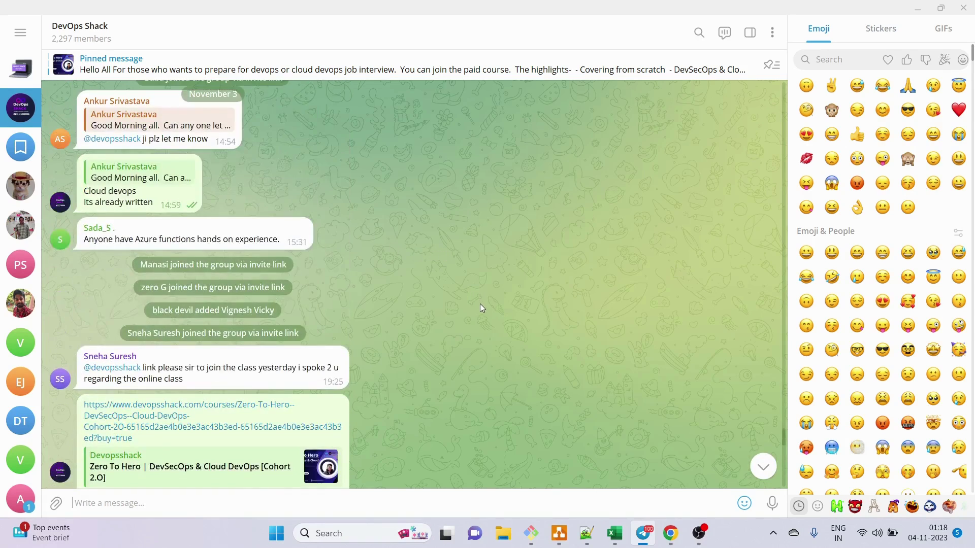
scroll(480, 307, "up", 20)
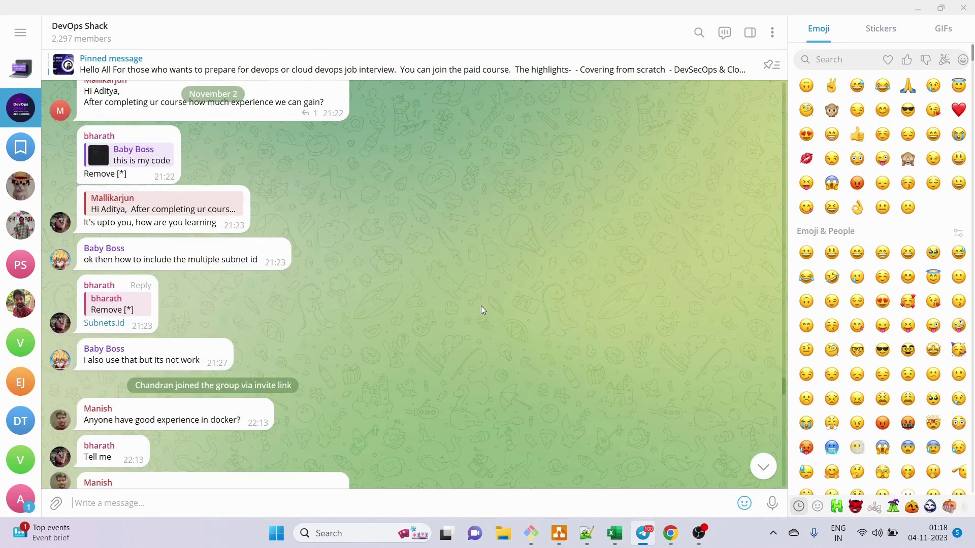
scroll(480, 306, "up", 20)
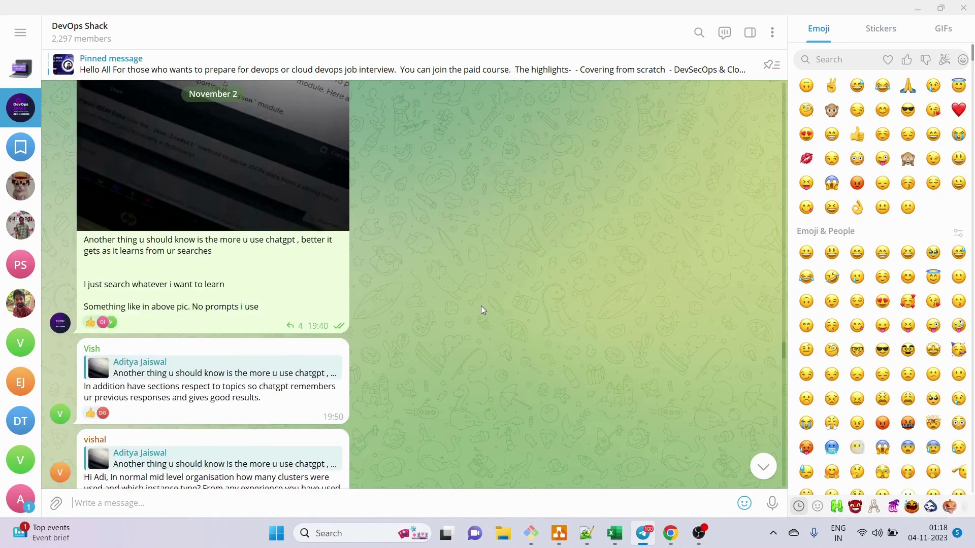
scroll(482, 310, "up", 20)
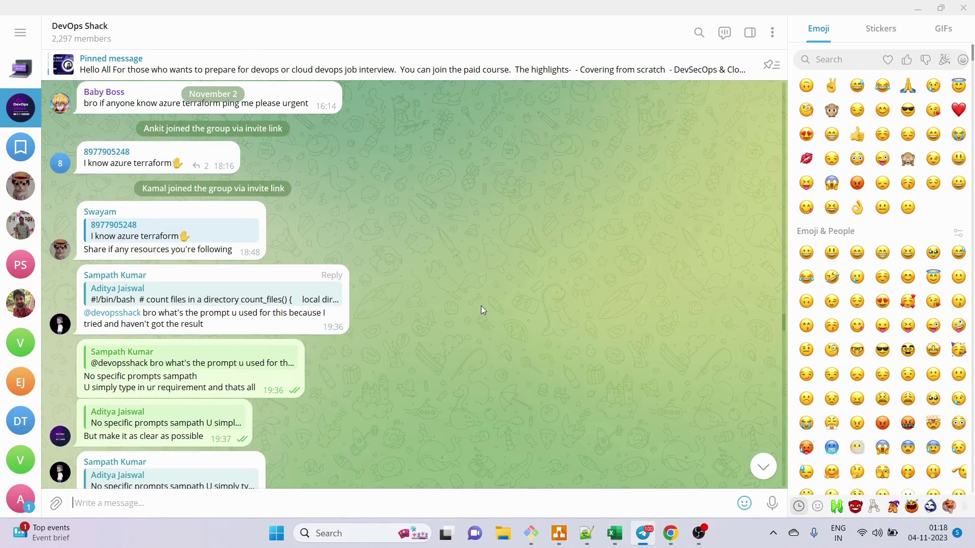
scroll(481, 310, "up", 5)
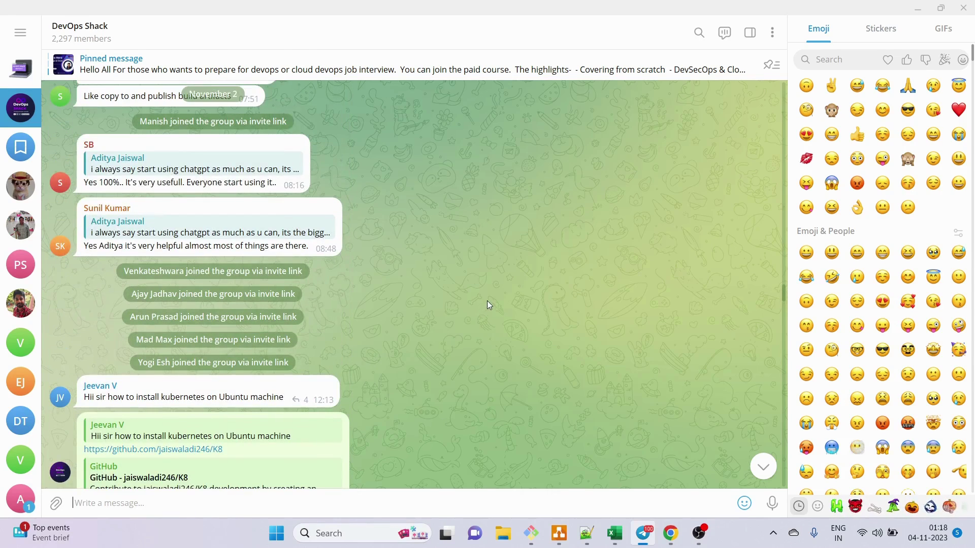
Step: Minimize Telegram and bring the draw.io diagram of the Jira items to the front
left_click(918, 9)
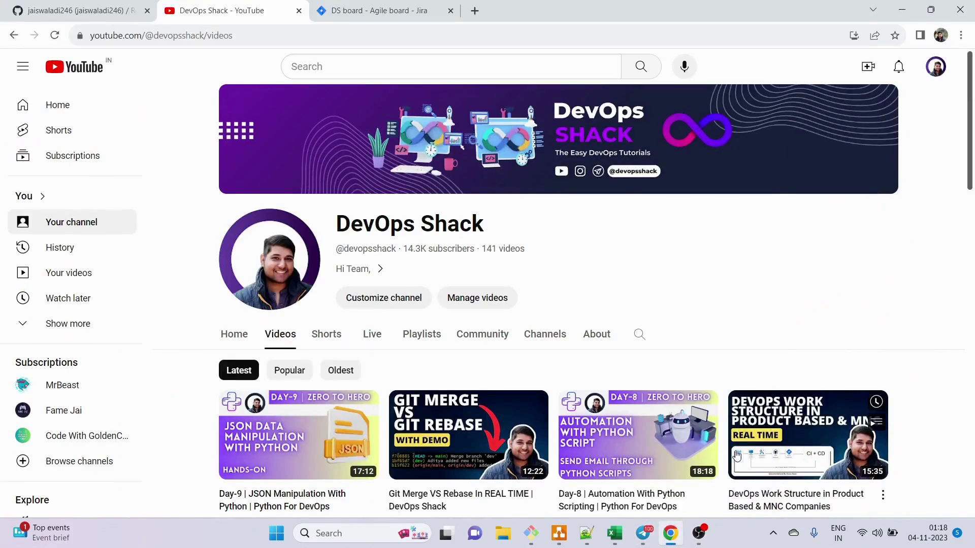
left_click(650, 541)
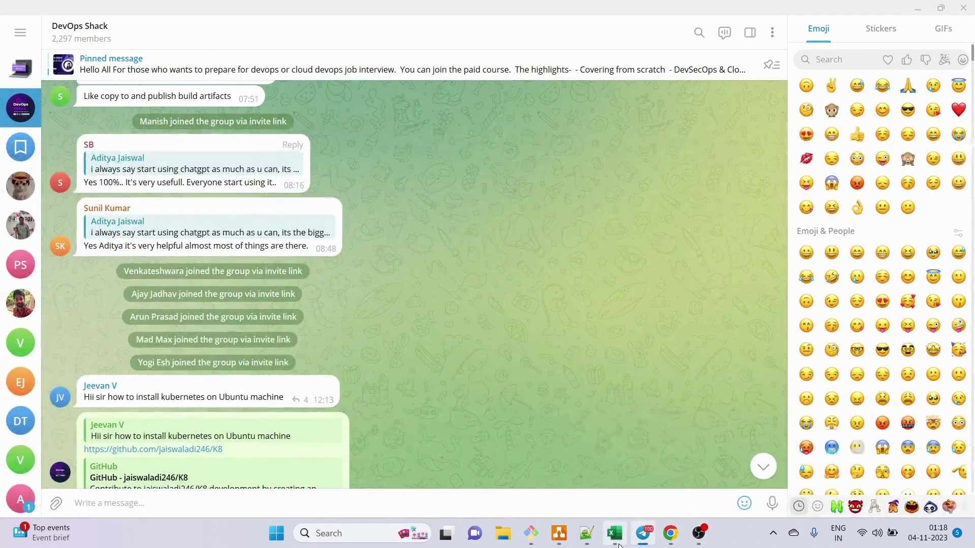
left_click(670, 533)
left_click(560, 535)
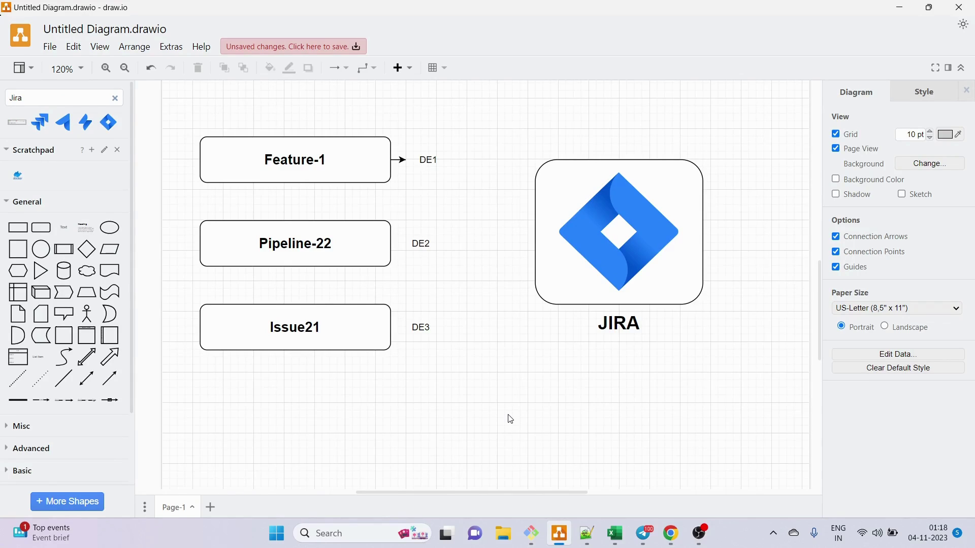
left_click(420, 158)
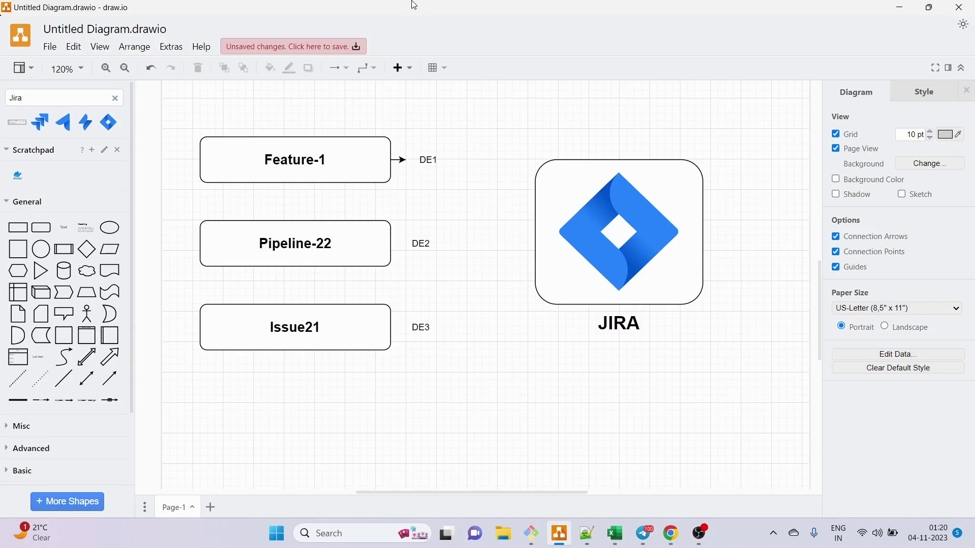
Step: Switch to Chrome and bring up the DS board in Jira
left_click(554, 299)
left_click(670, 532)
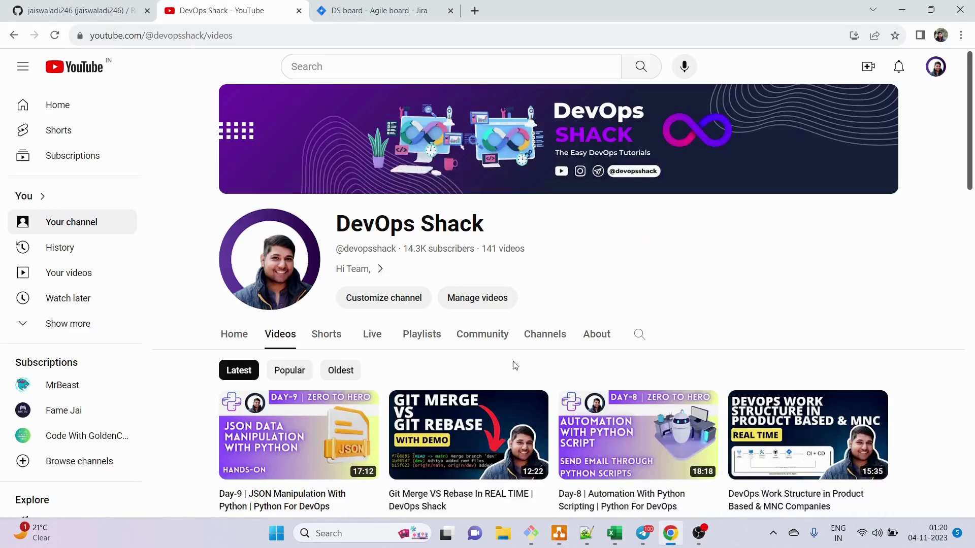
left_click(369, 5)
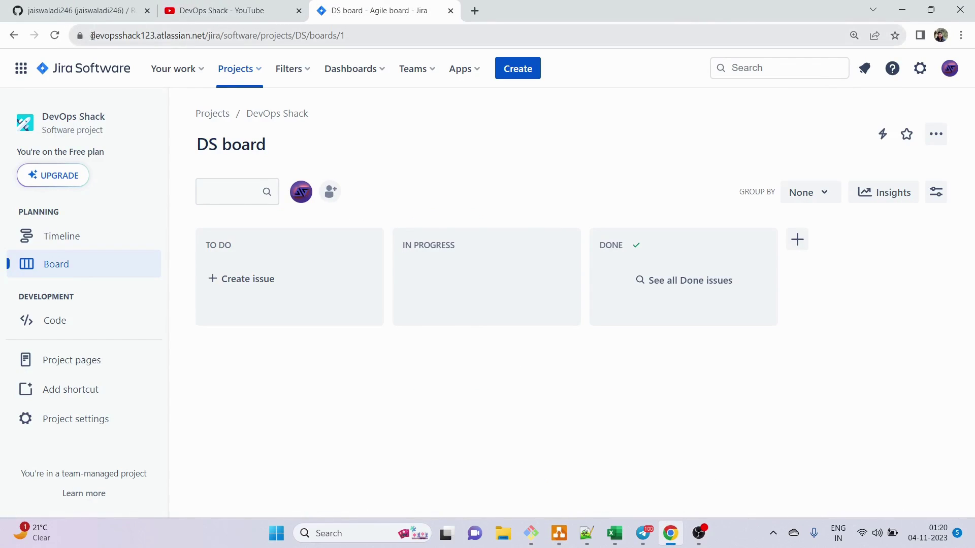
left_click_drag(92, 35, 206, 35)
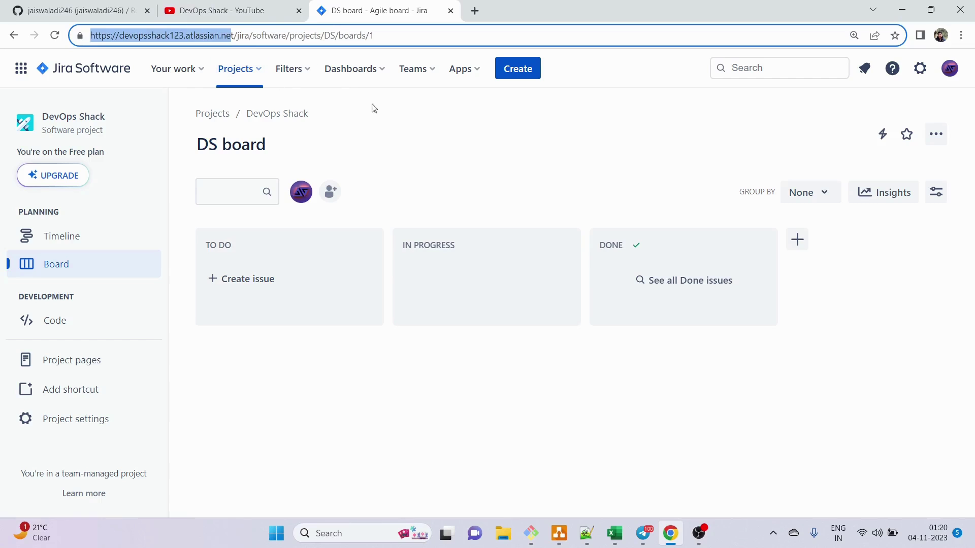
left_click(404, 125)
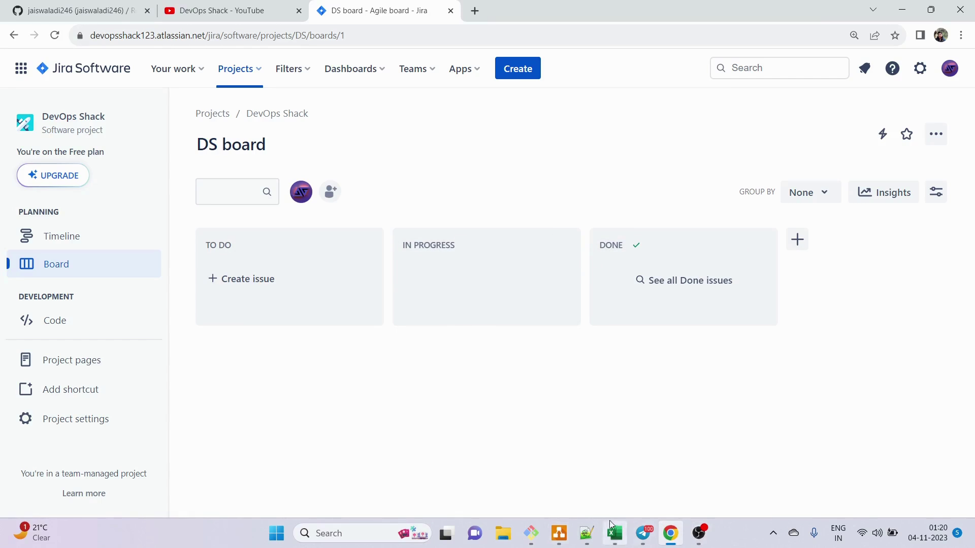
Step: Check the Issue21 box in draw.io, then start a new issue in the TO DO column
left_click(559, 533)
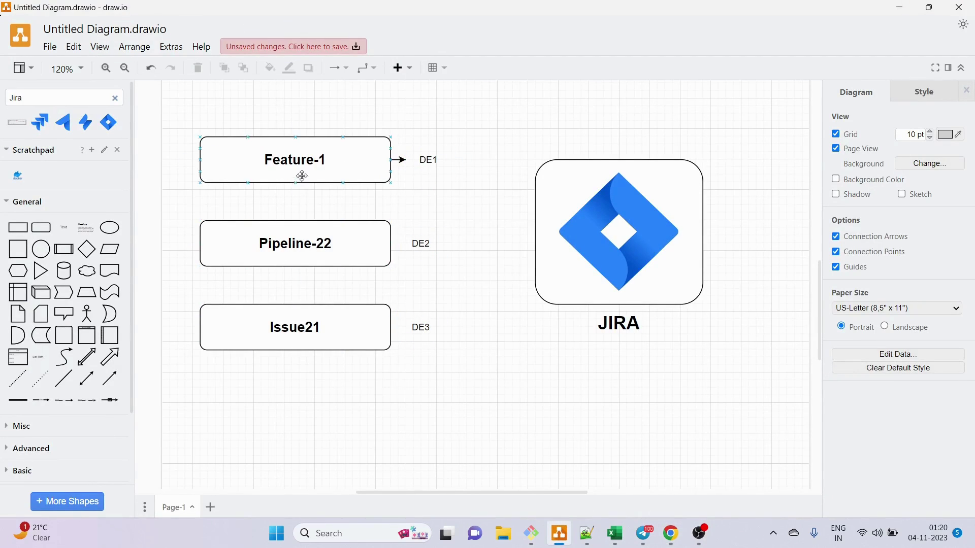
left_click(303, 325)
left_click(338, 354)
left_click(666, 542)
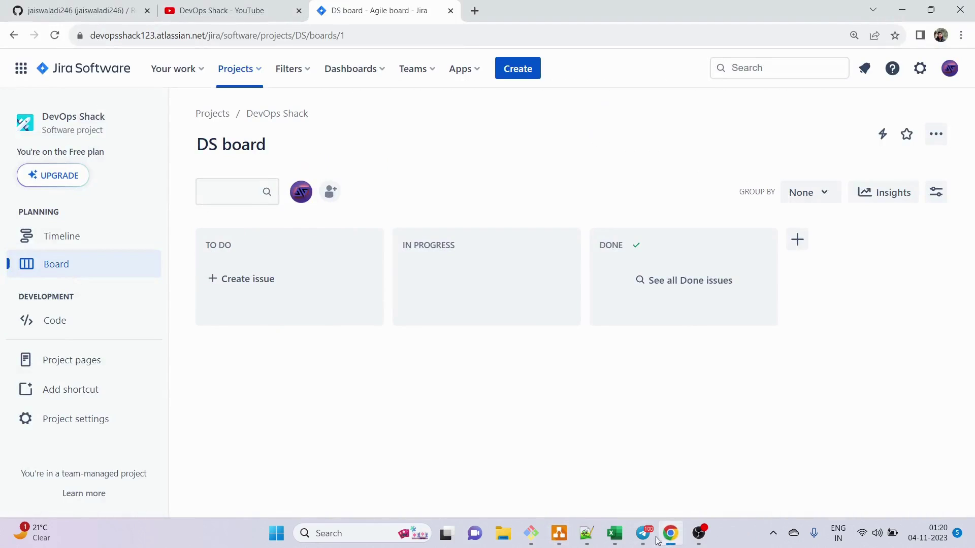
left_click(258, 278)
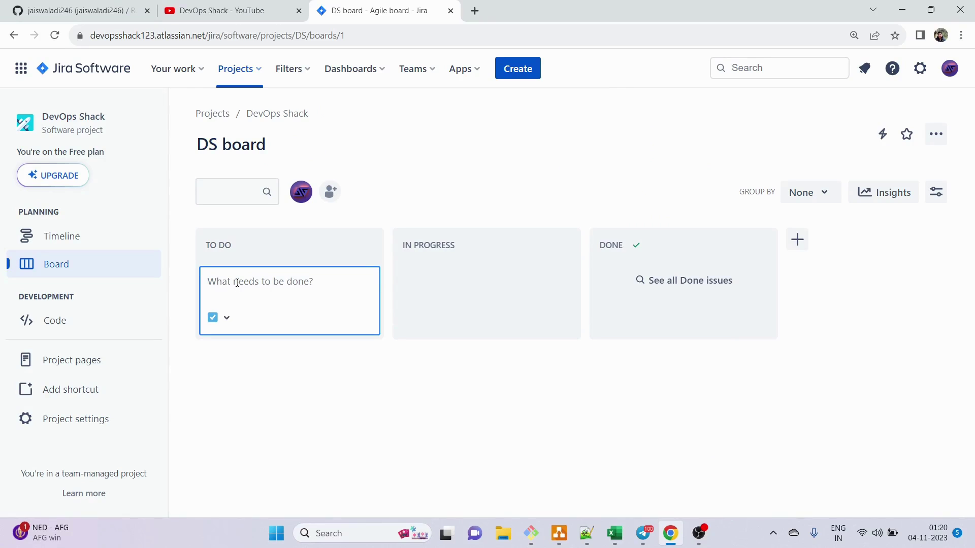
Step: Drop the quick entry and open the full Create issue form, checking the issue types
left_click(434, 182)
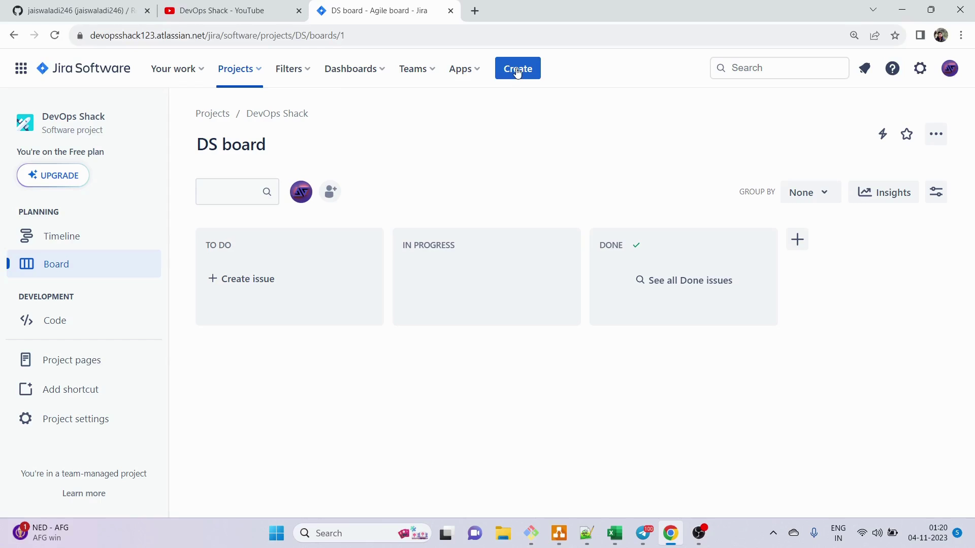
left_click(513, 70)
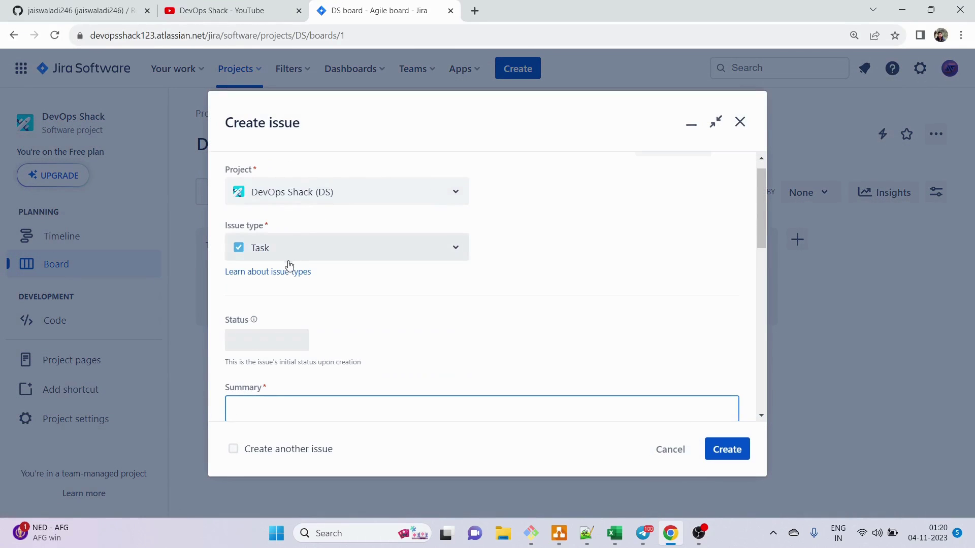
left_click(326, 247)
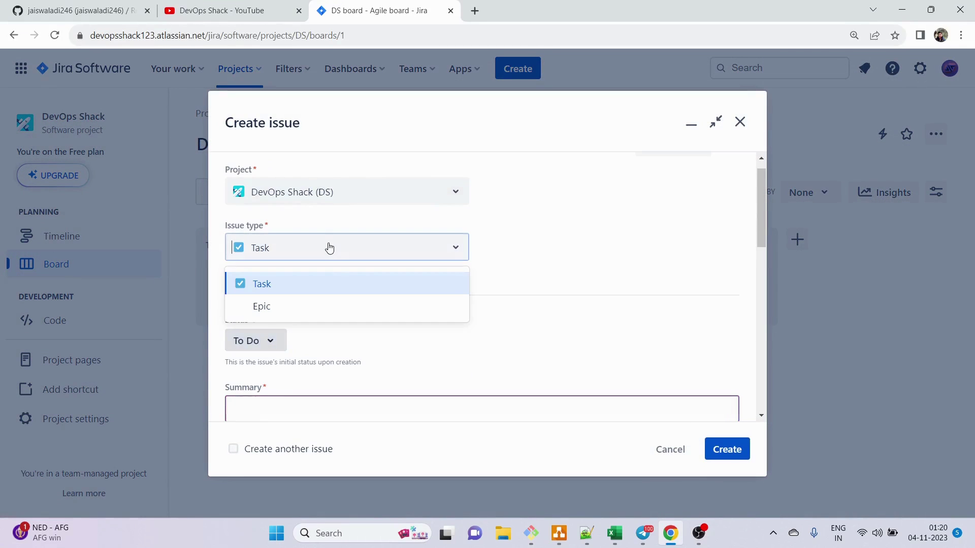
left_click(554, 253)
scroll(267, 345, "down", 3)
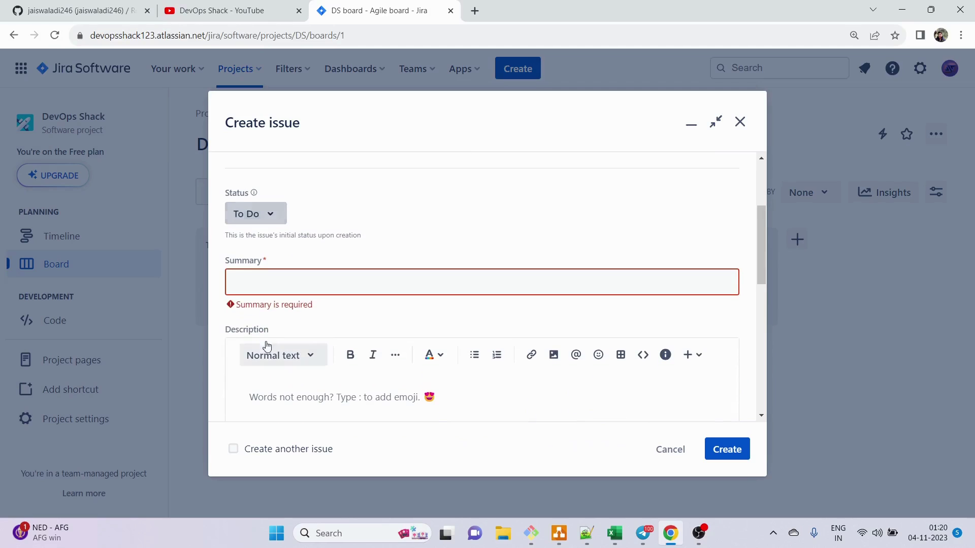
Step: Create the Feature-1 task with a description as DS-7 and open its details
left_click(260, 281)
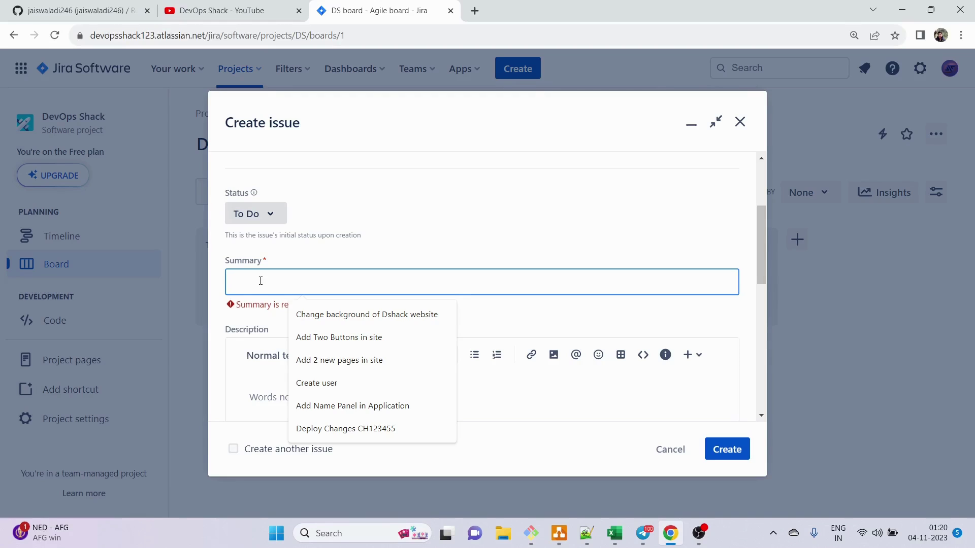
type("Feature-1")
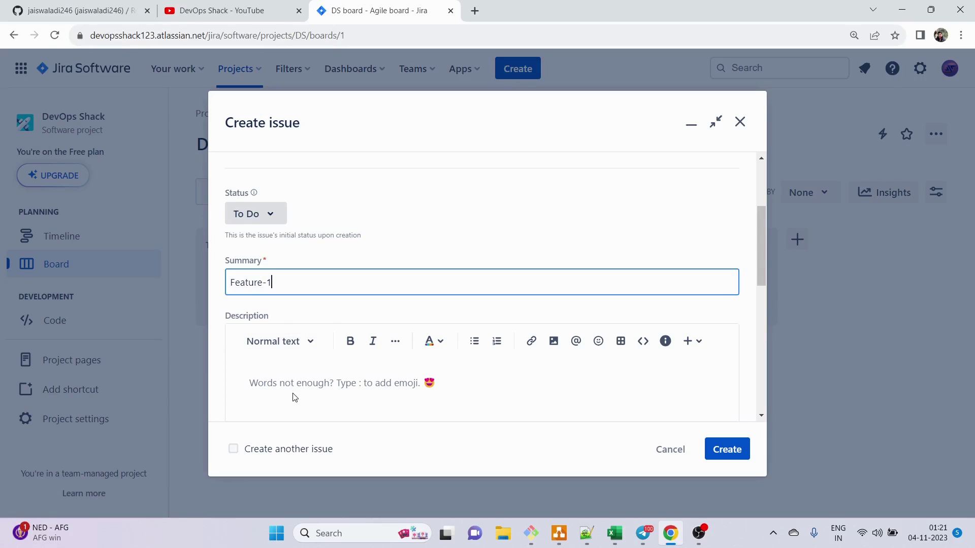
left_click(301, 382)
type("jfujjndjvndjgvndjnjnjdnvjdnvjdn")
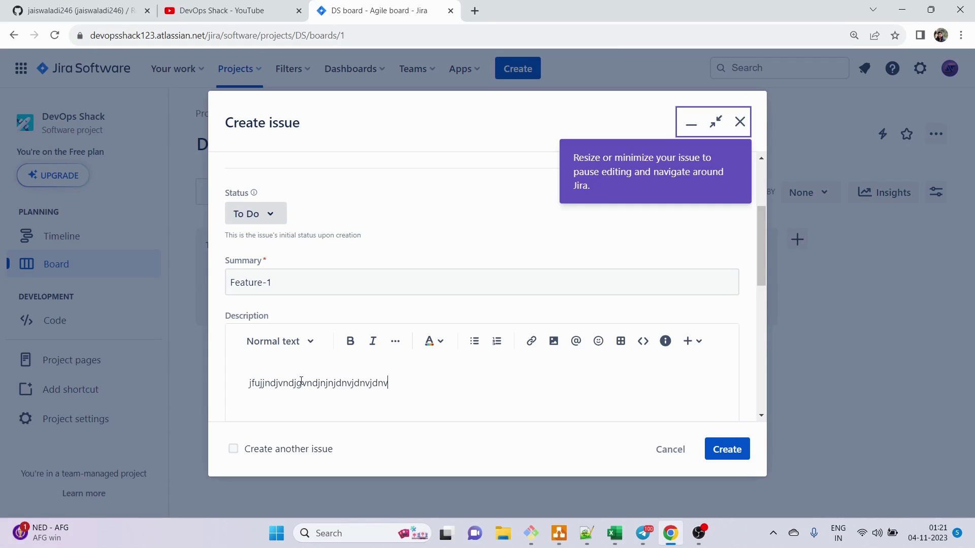
type("v")
scroll(405, 375, "down", 6)
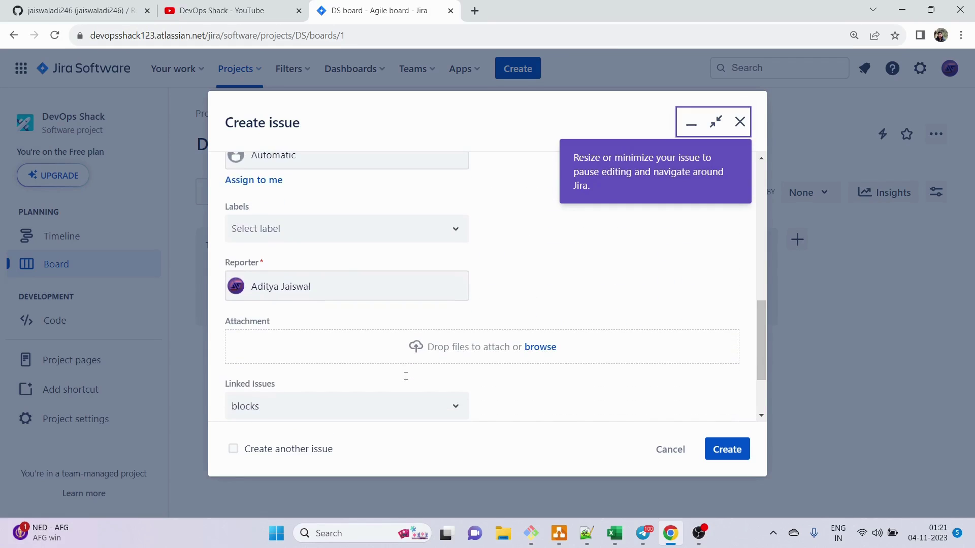
scroll(407, 385, "up", 2)
left_click(719, 454)
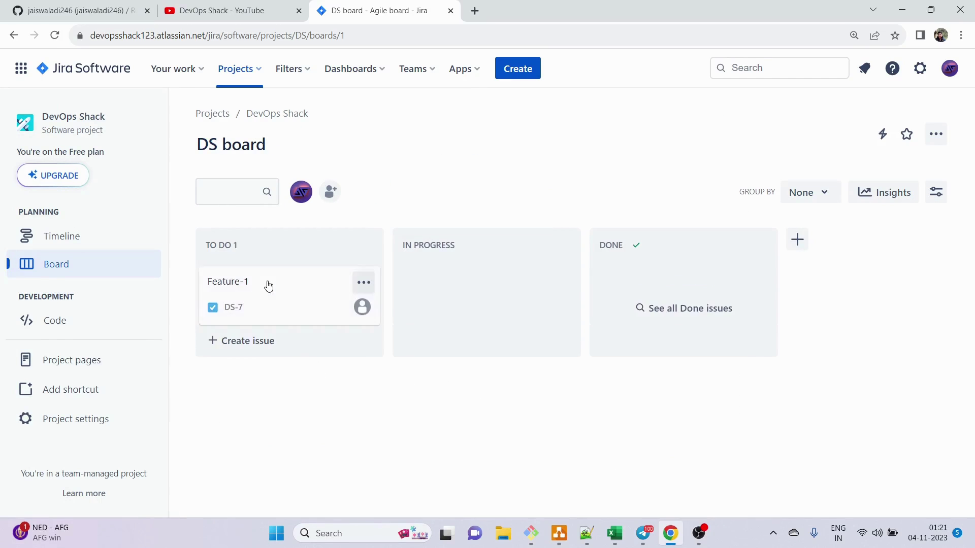
left_click(311, 308)
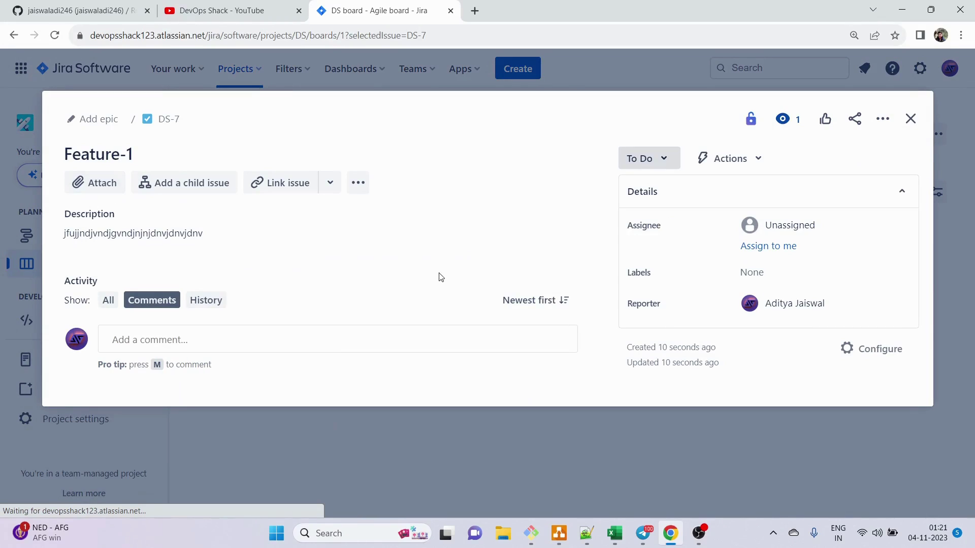
Step: Review the Feature-1 title and description text in DS-7
left_click_drag(68, 155, 143, 152)
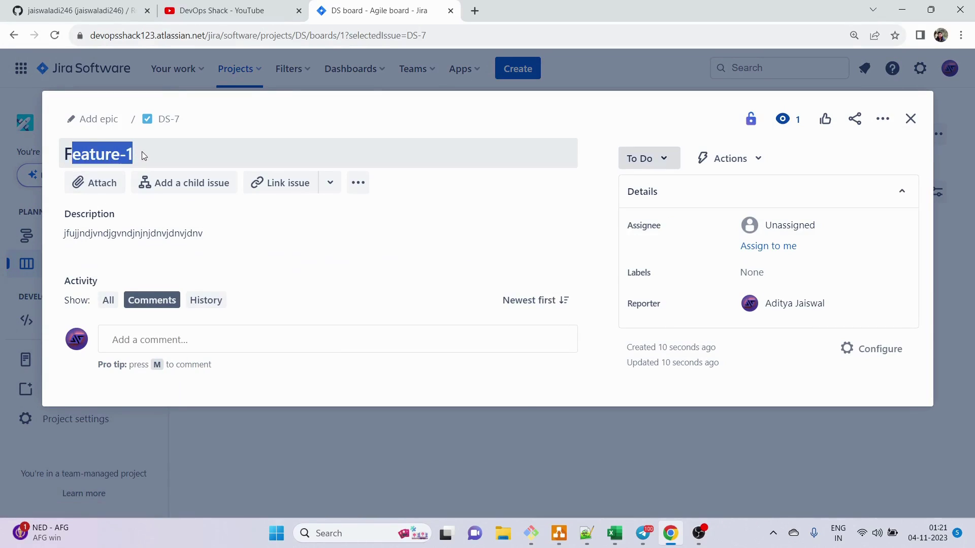
left_click_drag(111, 233, 245, 239)
left_click(302, 254)
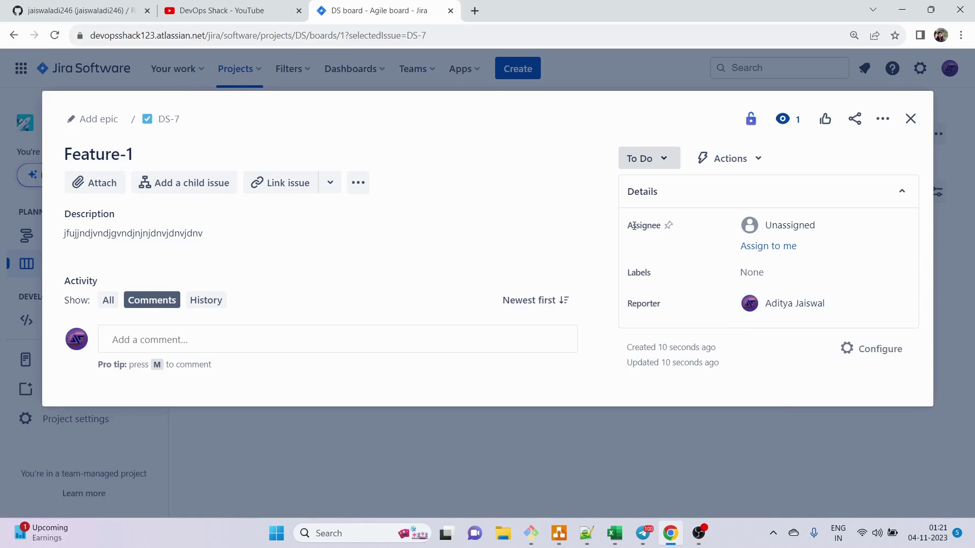
Step: Dismiss the Assignee picker without choosing anyone, leaving Feature-1 unassigned, and close DS-7
left_click_drag(630, 226, 660, 227)
left_click(805, 224)
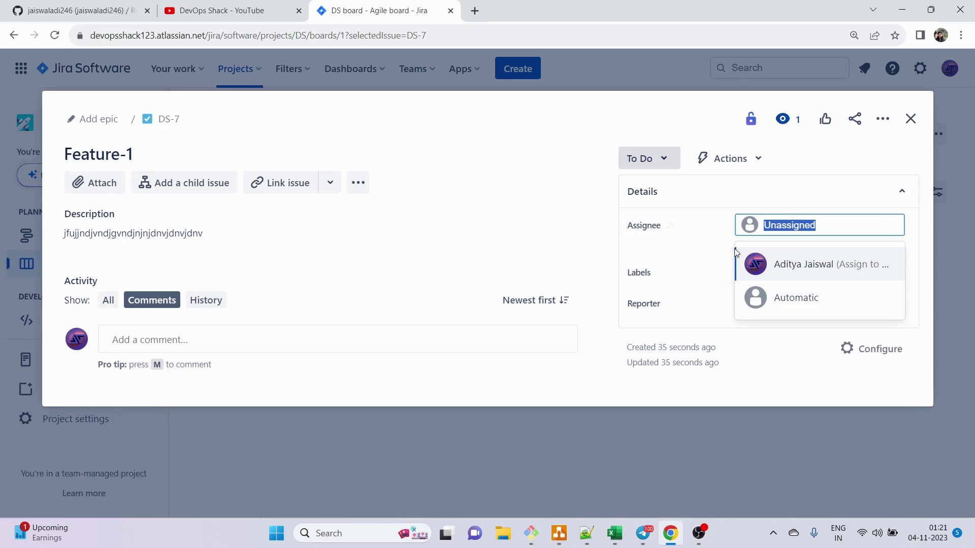
left_click(668, 251)
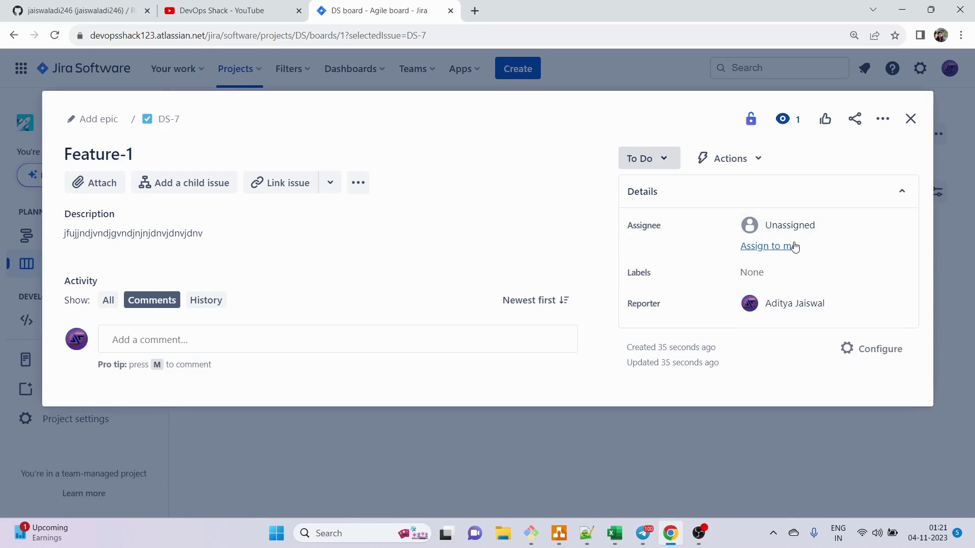
left_click(828, 230)
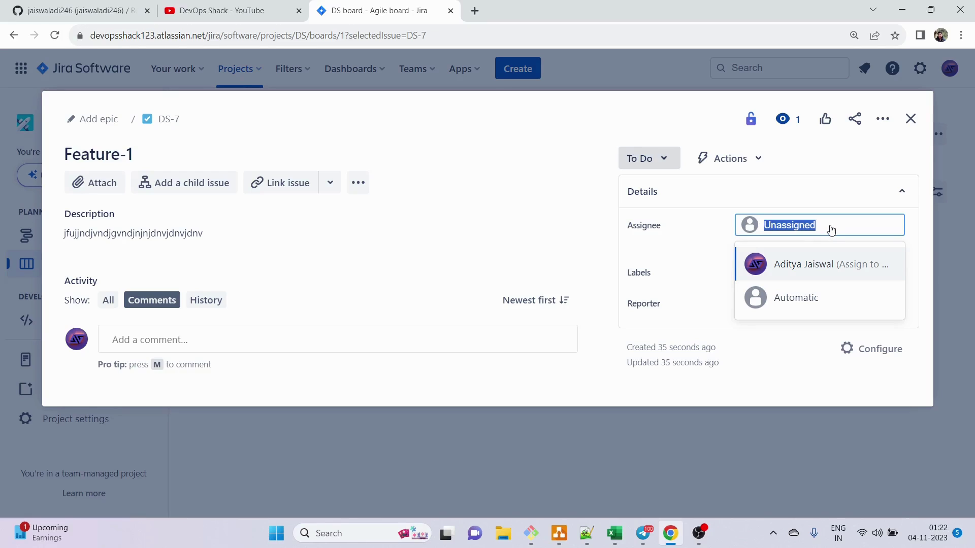
type("YXZ")
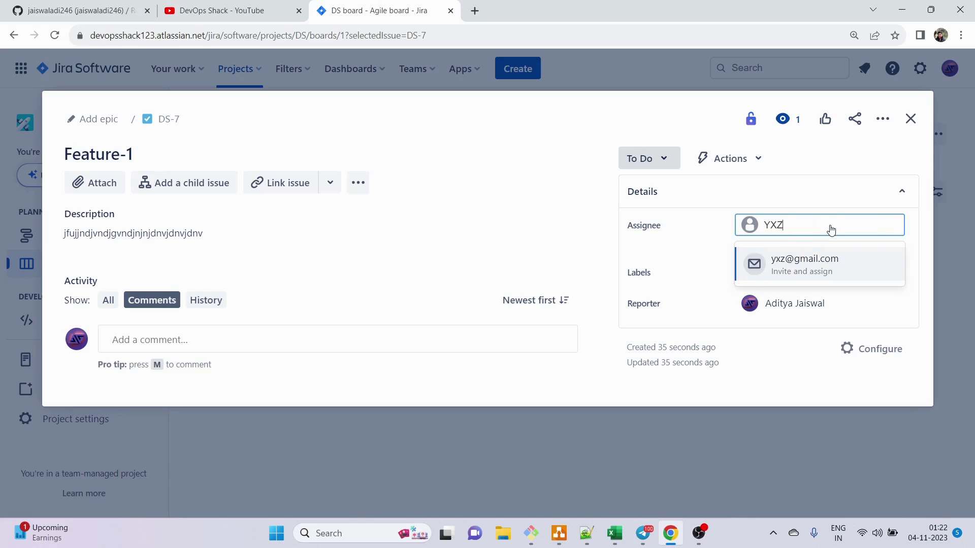
left_click(684, 250)
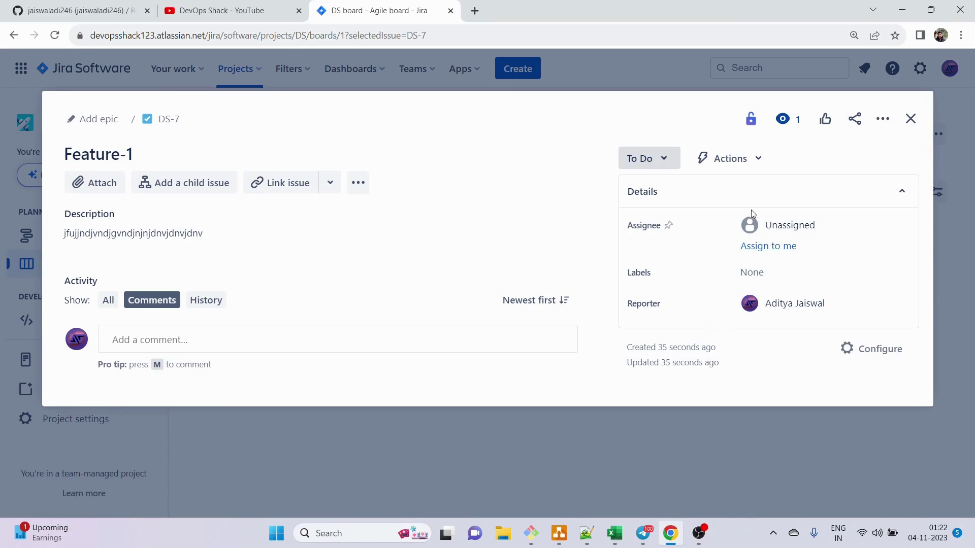
left_click(910, 119)
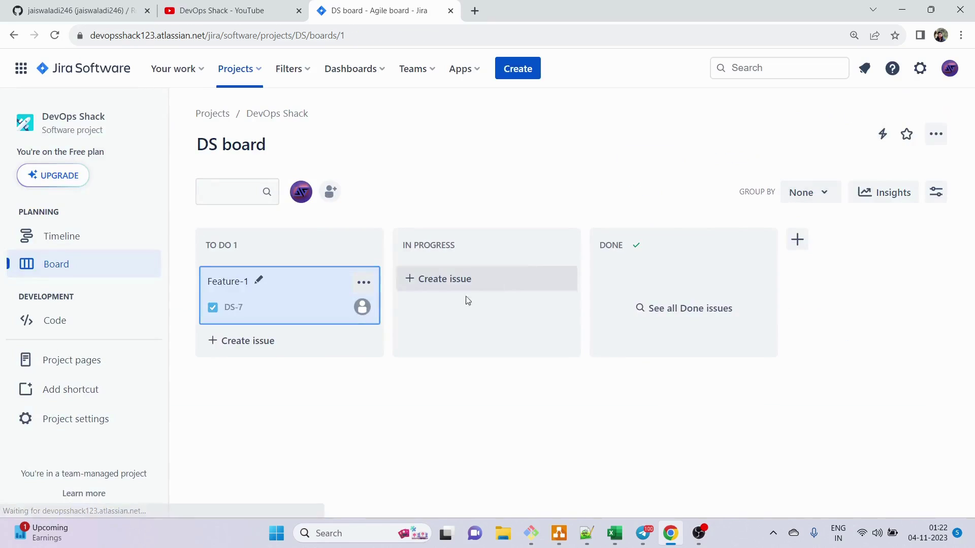
Step: Open the full Create issue form and enter the summary Pipeline-22
left_click(252, 338)
left_click(276, 435)
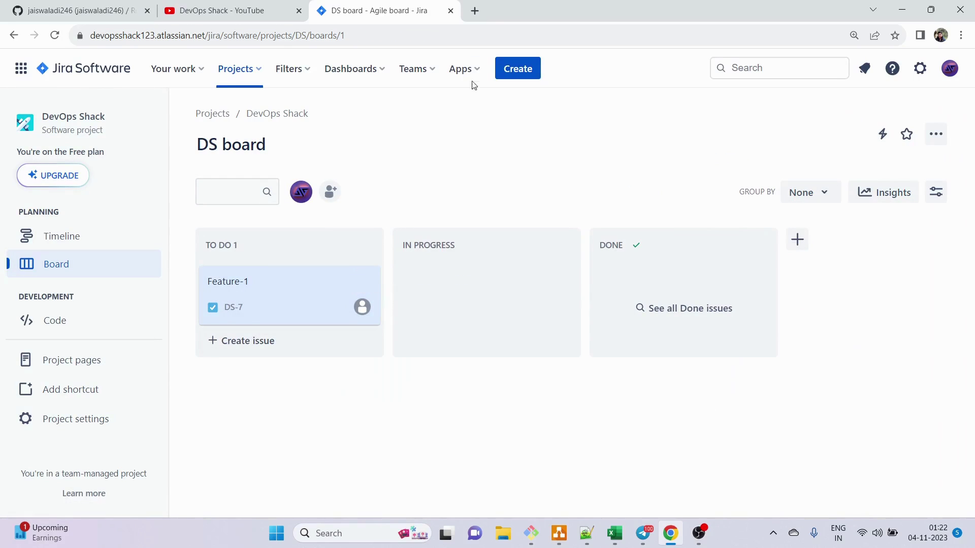
left_click(517, 69)
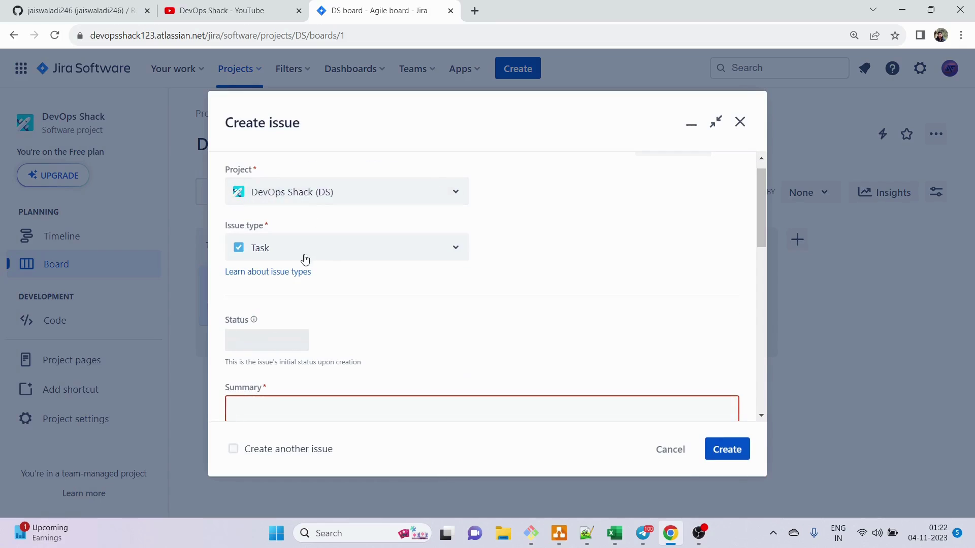
left_click(275, 410)
type("Pipeline")
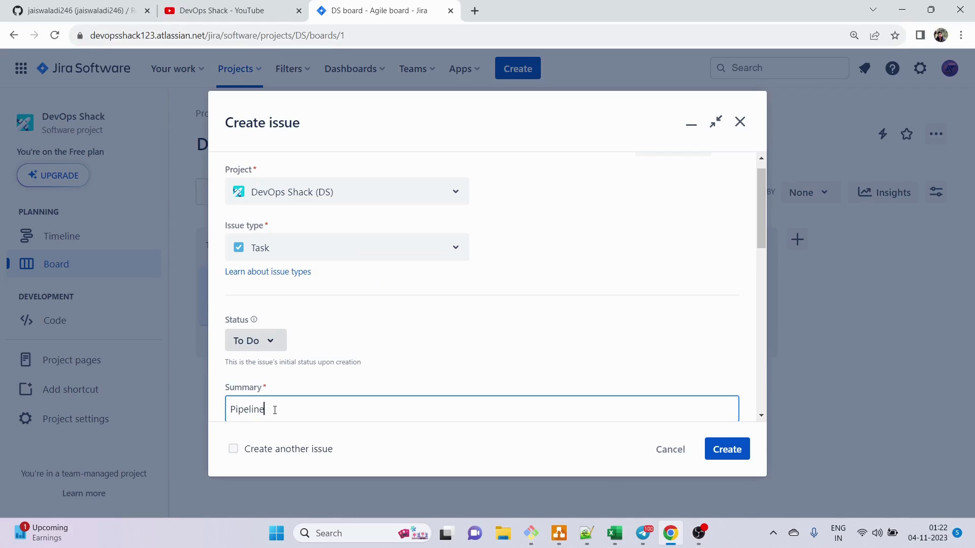
type("-21")
scroll(444, 375, "down", 5)
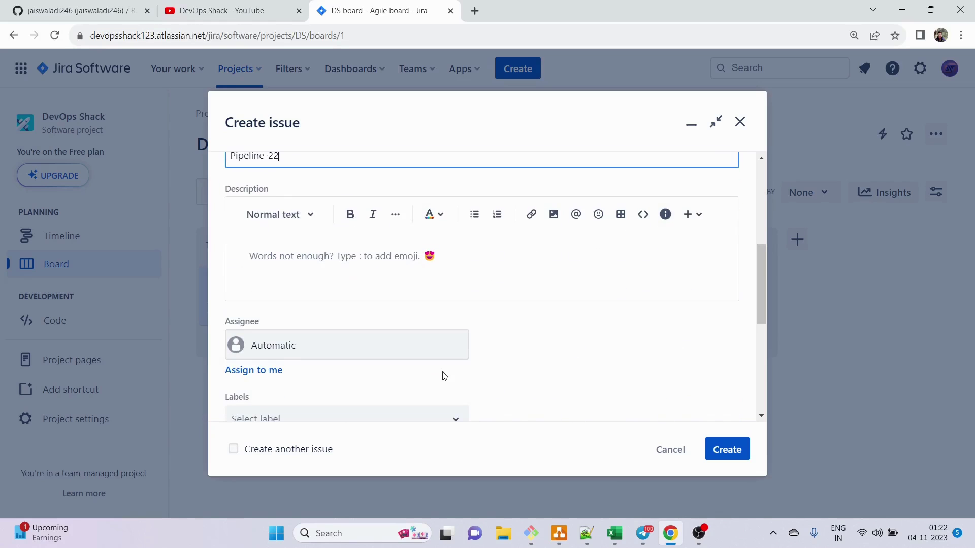
left_click_drag(278, 157, 210, 161)
key("ctrl+c")
scroll(209, 162, "up", 3)
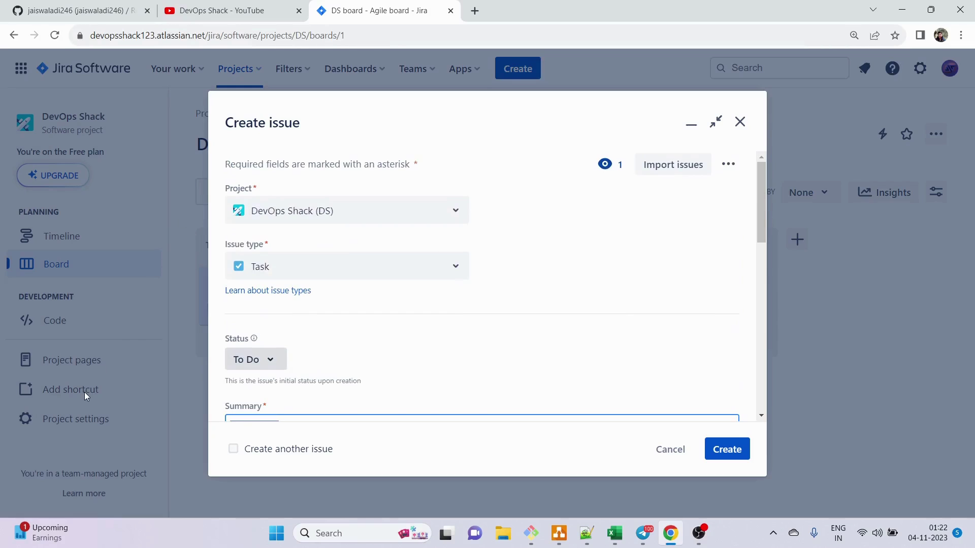
scroll(196, 360, "down", 4)
Step: Paste Pipeline-22 repeatedly into the description and create the issue
left_click(271, 360)
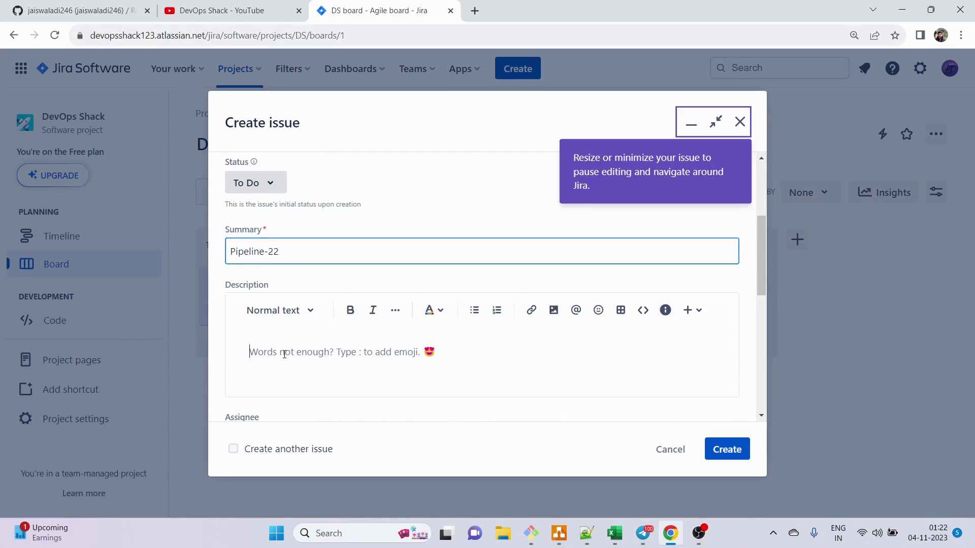
key("ctrl+v")
key("ctrl+v")
key("ctrl+v")
key("ctrl+v")
key("ctrl+v")
key("ctrl+v")
key("ctrl+v")
key("ctrl+v")
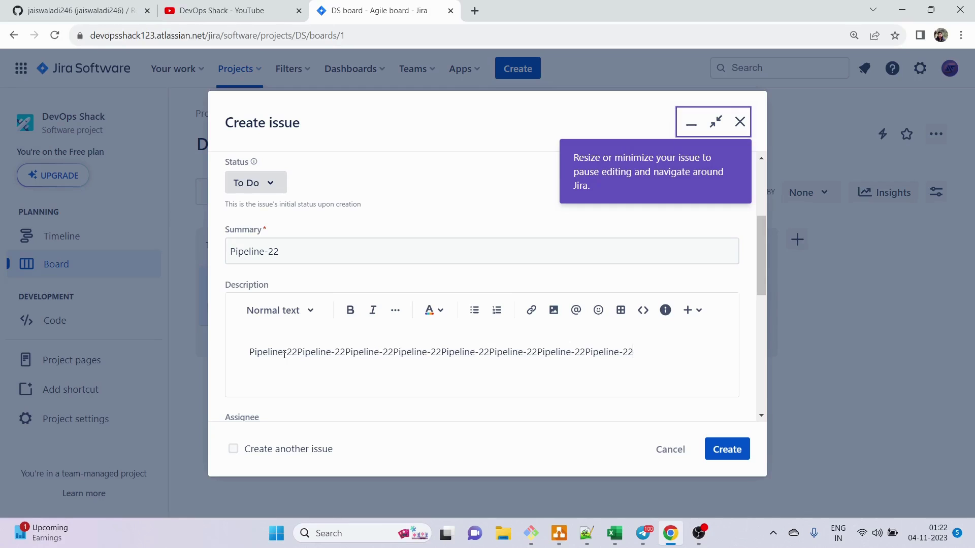
key("ctrl+v")
left_click(717, 444)
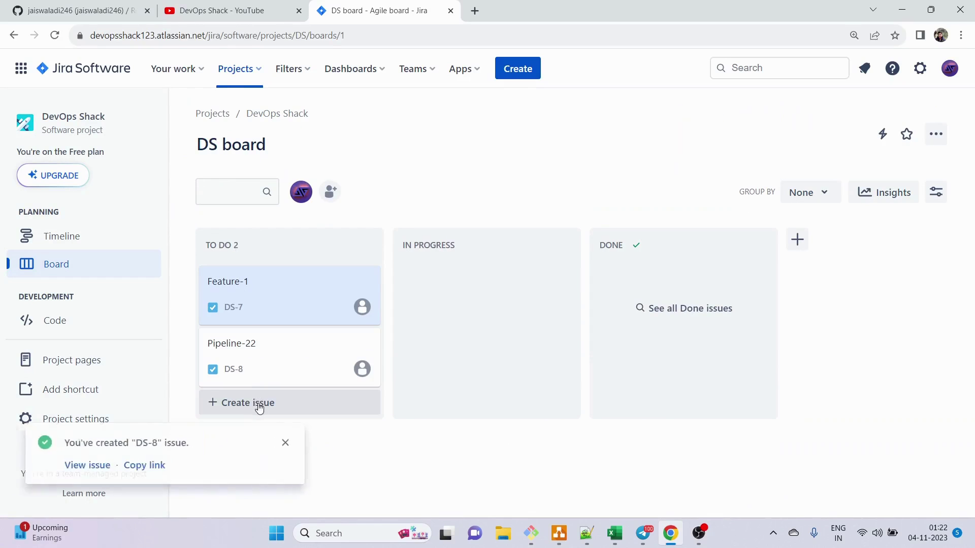
Step: Assign DS-8 Pipeline-22 to yourself and close its details
left_click(269, 363)
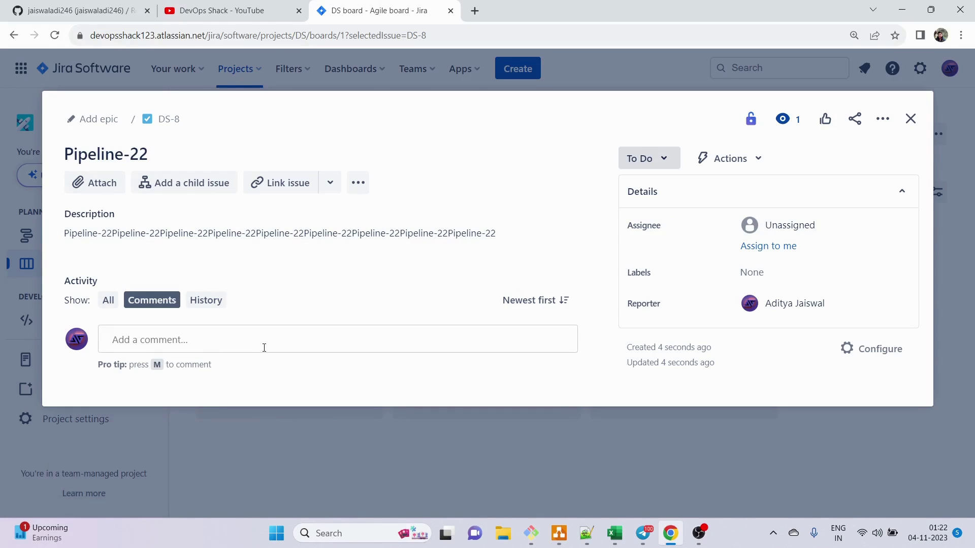
left_click(762, 247)
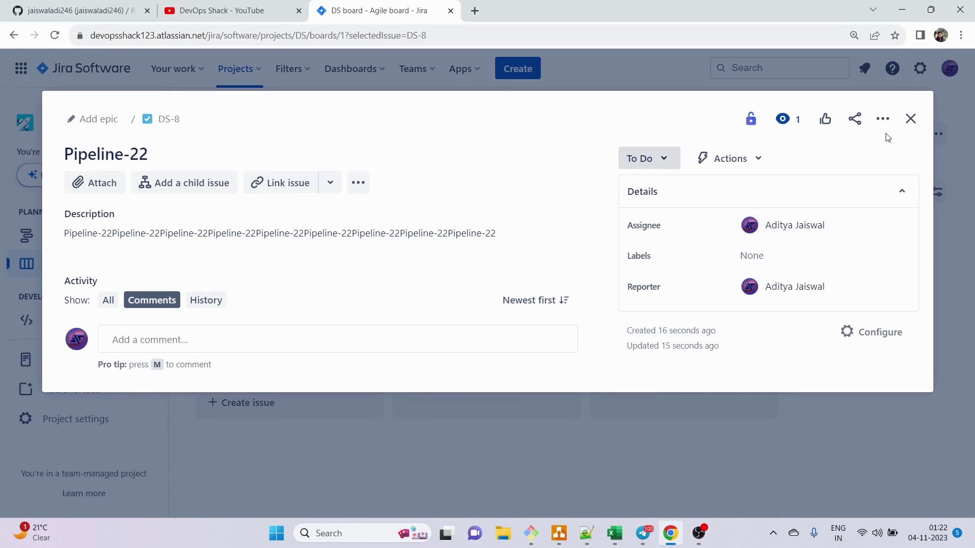
left_click(910, 119)
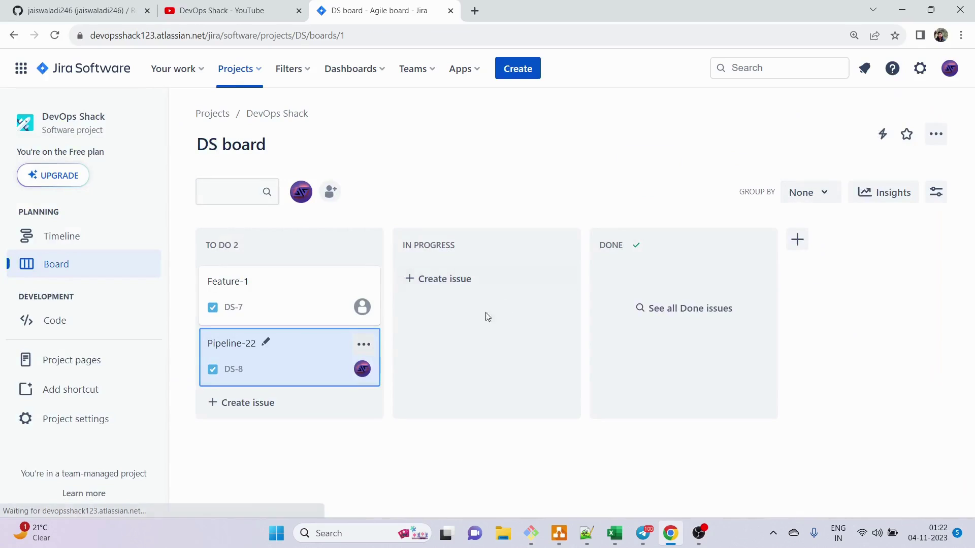
left_click(518, 69)
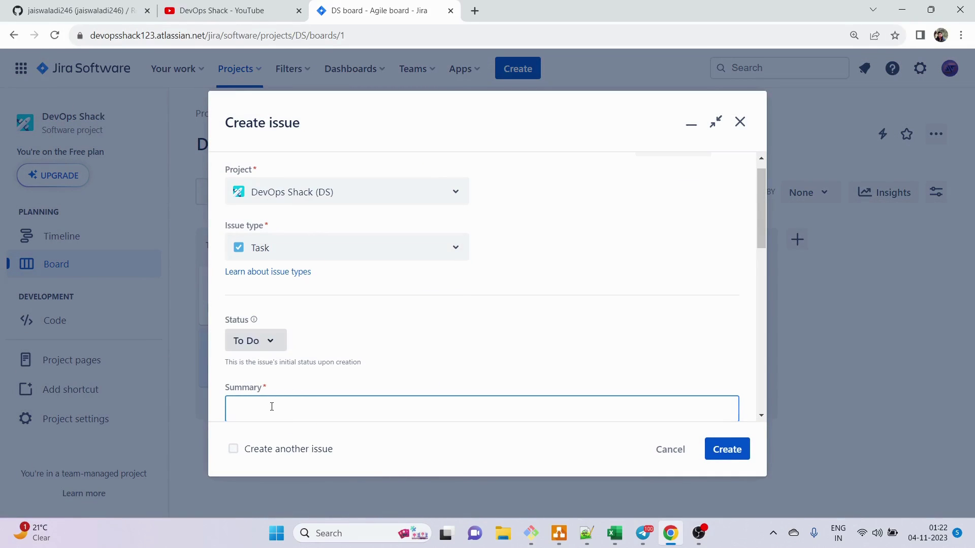
Step: Create issue DS-9 with summary Issue21 and Issue21 pasted repeatedly as its description
left_click(272, 407)
type("Issue21")
scroll(279, 407, "down", 5)
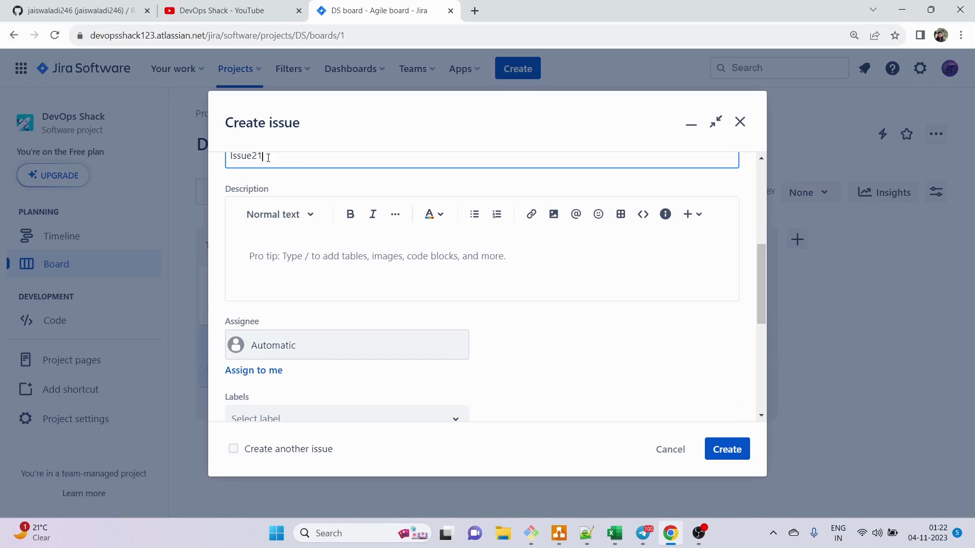
key("ctrl+a")
scroll(268, 157, "up", 5)
key("ctrl+minus")
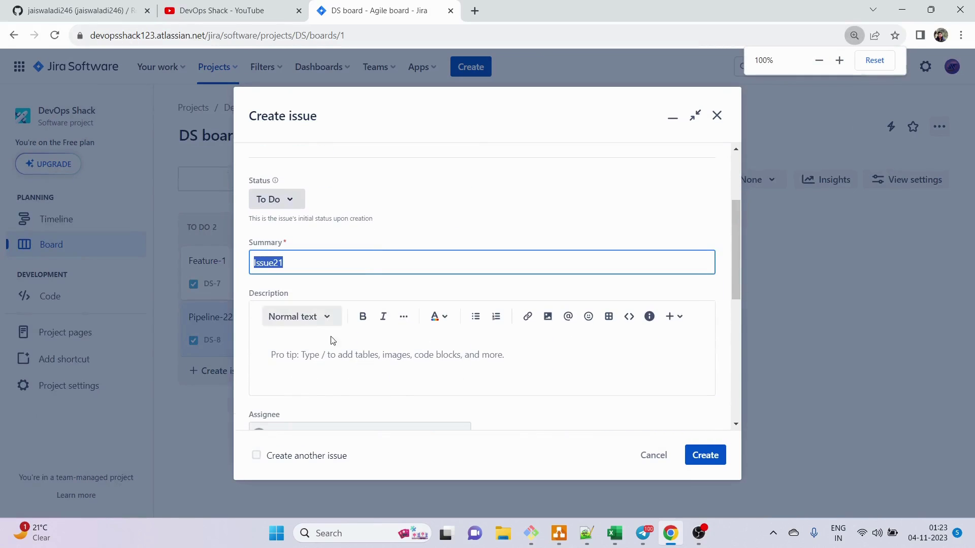
left_click(301, 358)
key("ctrl+v")
key("ctrl+v")
key("ctrl+v")
key("ctrl+v")
key("ctrl+v")
key("ctrl+v")
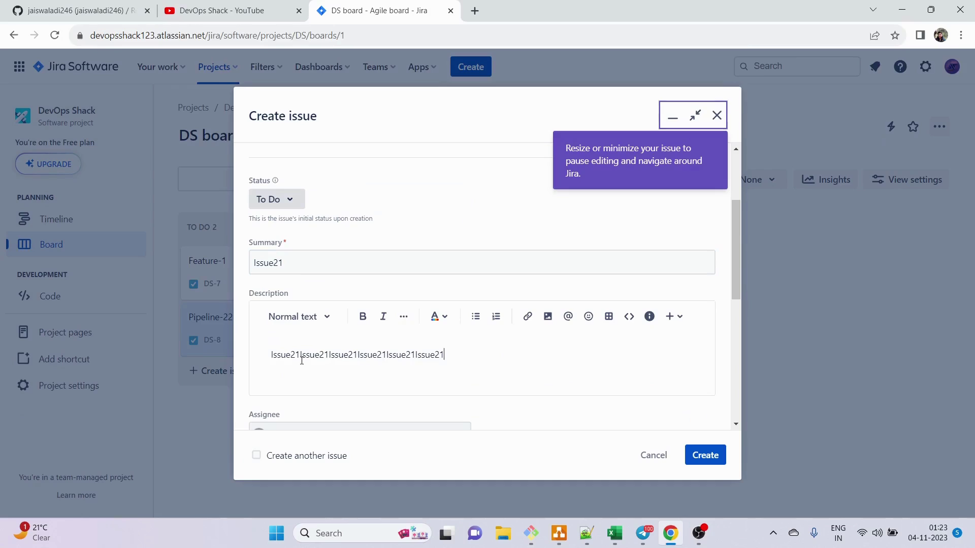
key("ctrl+v")
key("ctrl+v")
key("ctrl+v")
scroll(509, 312, "down", 4)
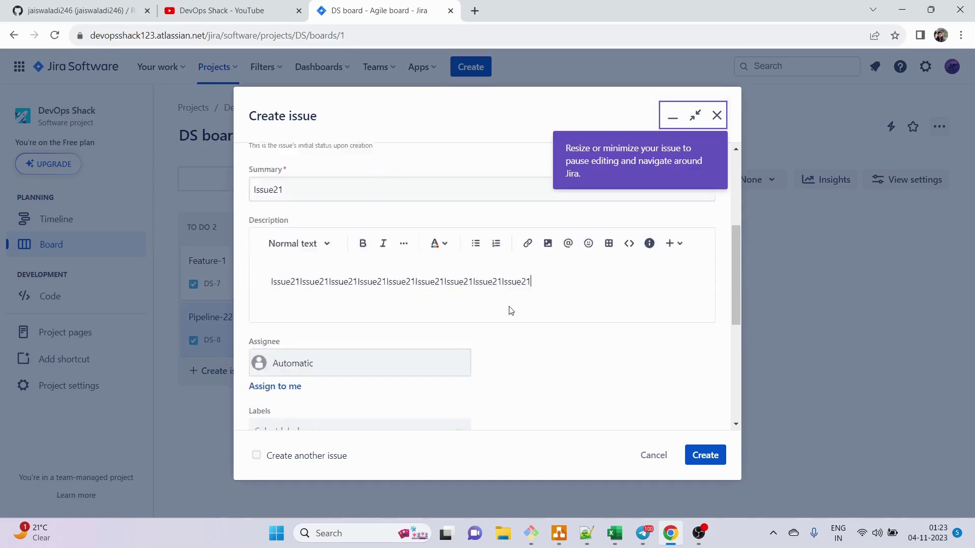
left_click(702, 461)
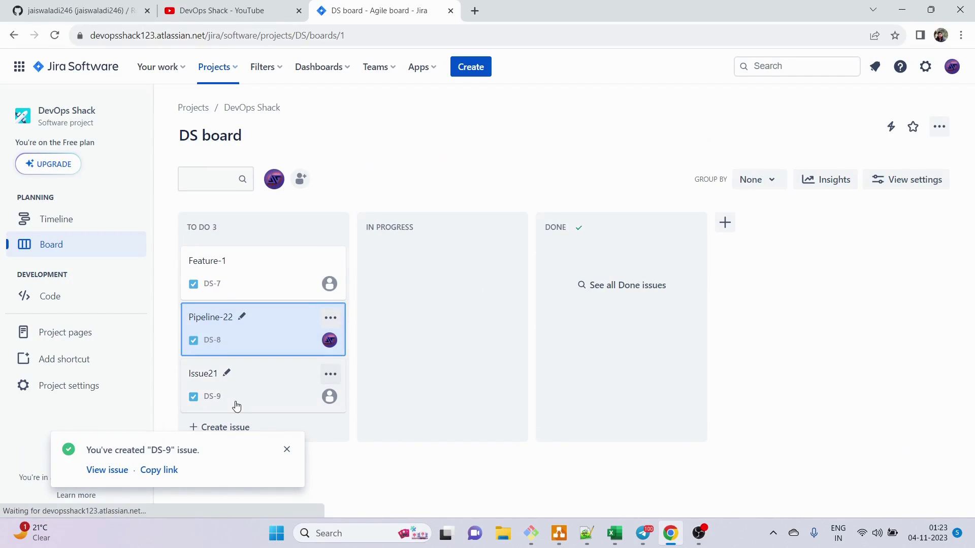
left_click(244, 285)
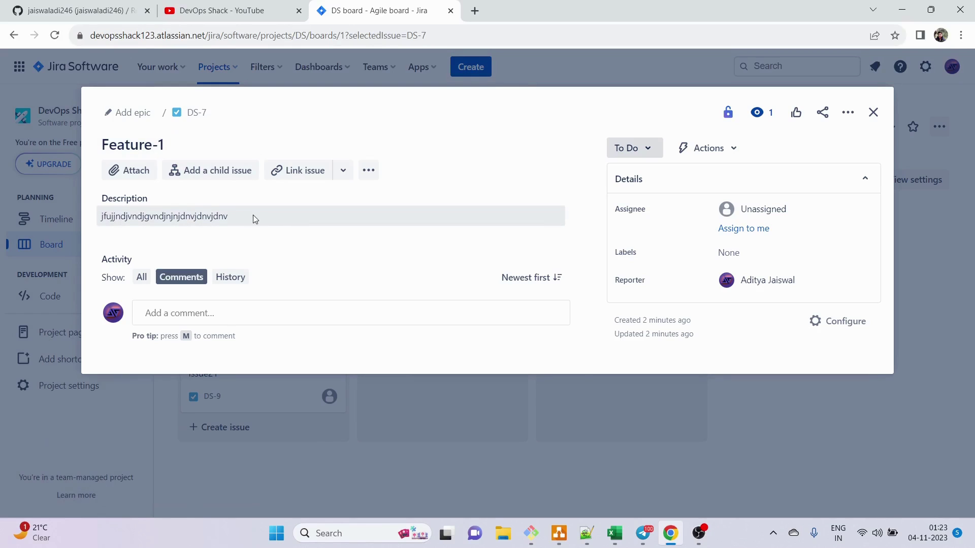
left_click(772, 207)
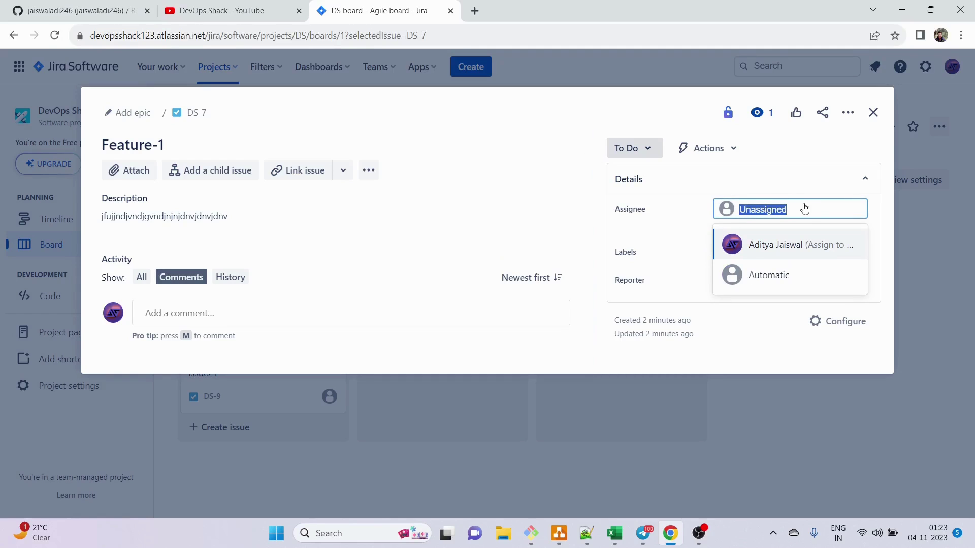
left_click(633, 229)
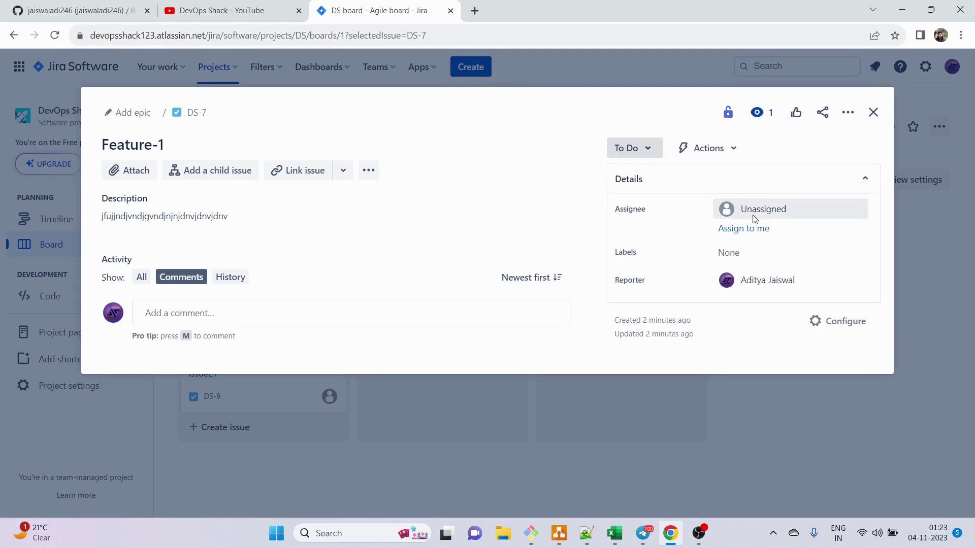
left_click(792, 213)
left_click(655, 229)
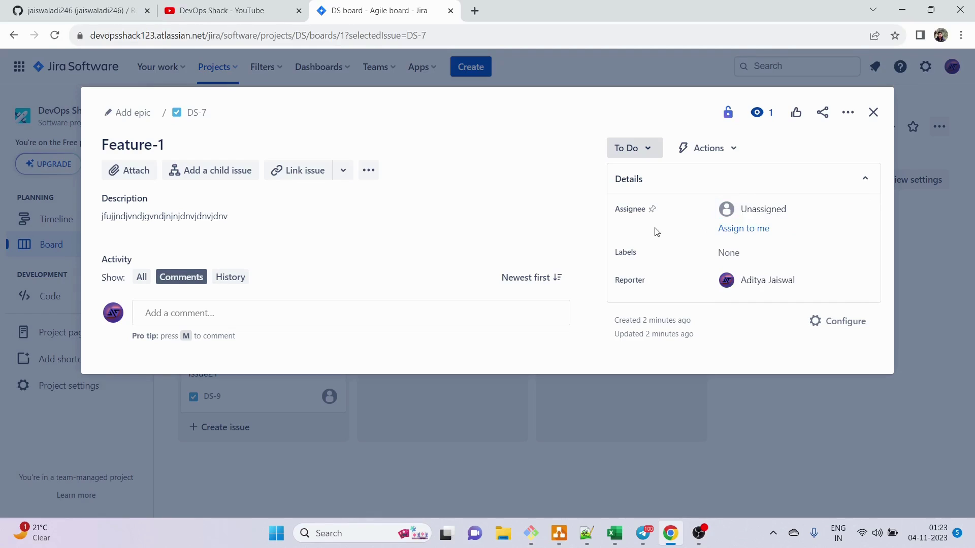
left_click(873, 112)
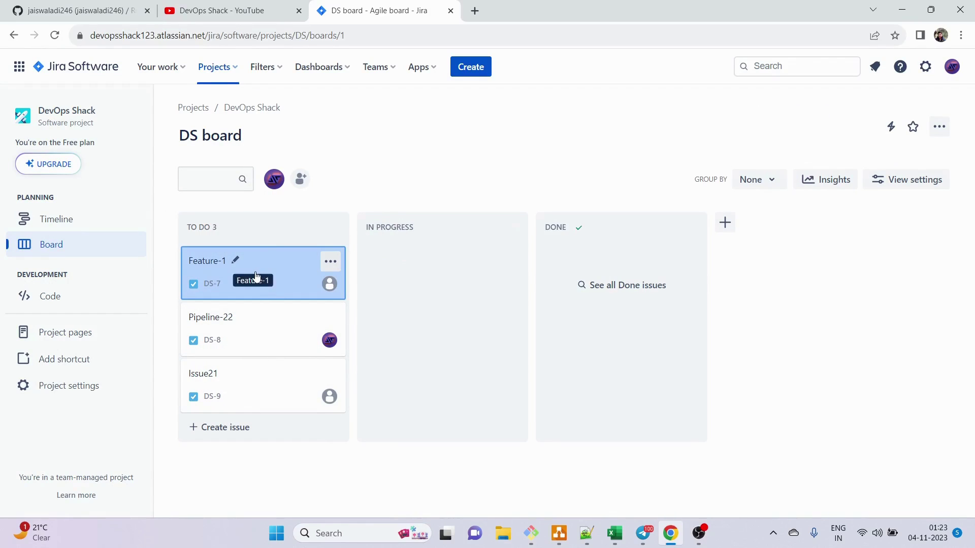
Step: Drag the Feature-1, Pipeline-22 and Issue21 cards from TO DO to IN PROGRESS, then open Feature-1
left_click_drag(253, 272, 419, 273)
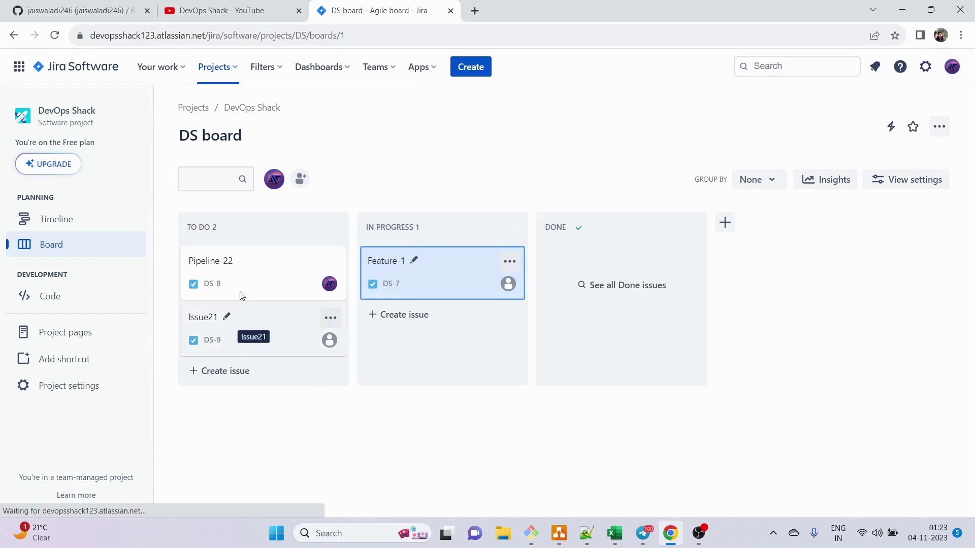
left_click_drag(239, 291, 388, 327)
left_click_drag(272, 292, 440, 374)
left_click(426, 282)
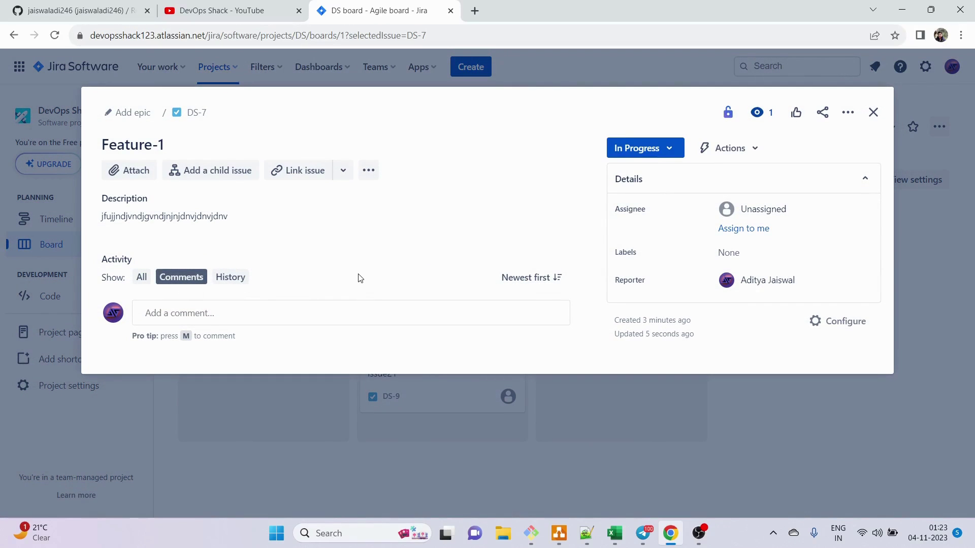
left_click(871, 114)
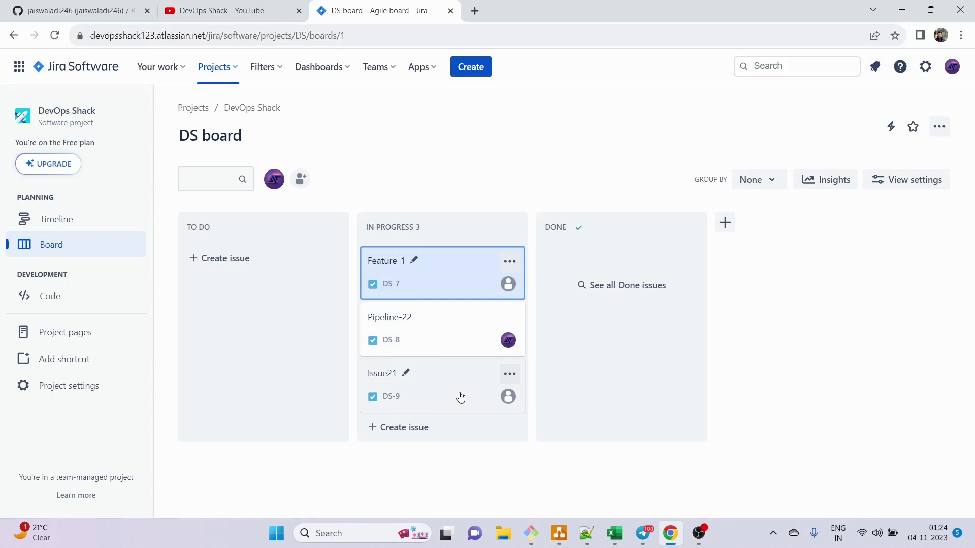
left_click(441, 273)
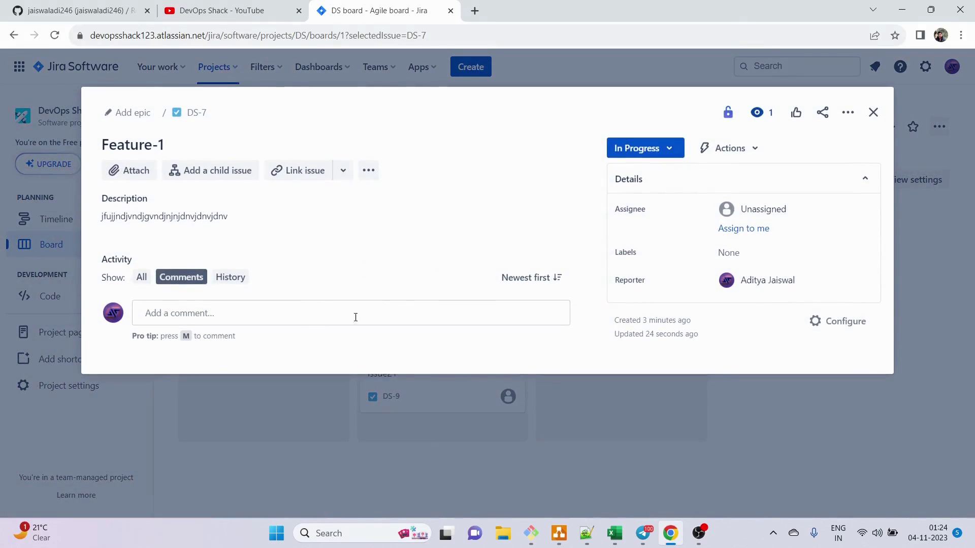
Step: Post 'I am working on it. half of the task is completed.' on Feature-1, then close it
left_click(298, 318)
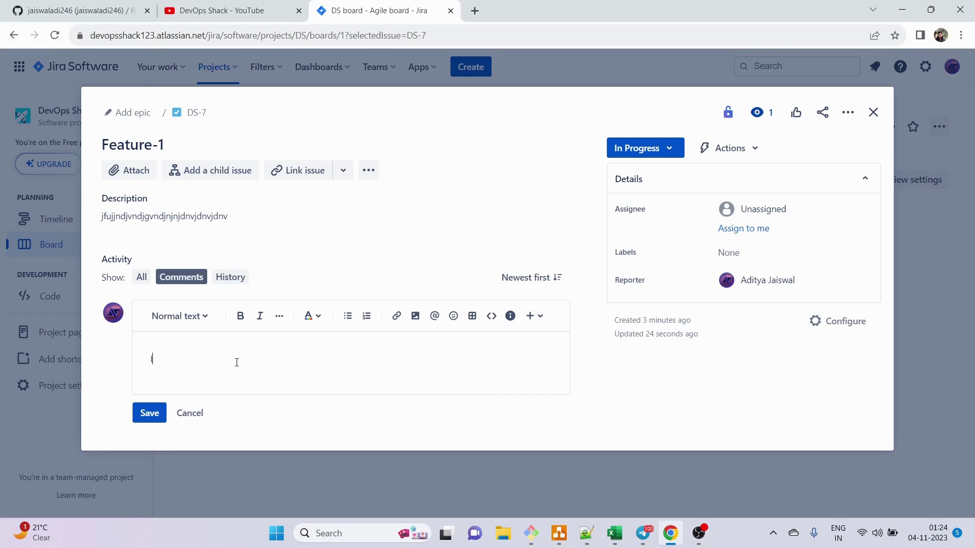
type("Iam")
key("BackSpace")
key("BackSpace")
type("am working on it. half of the task is completed.")
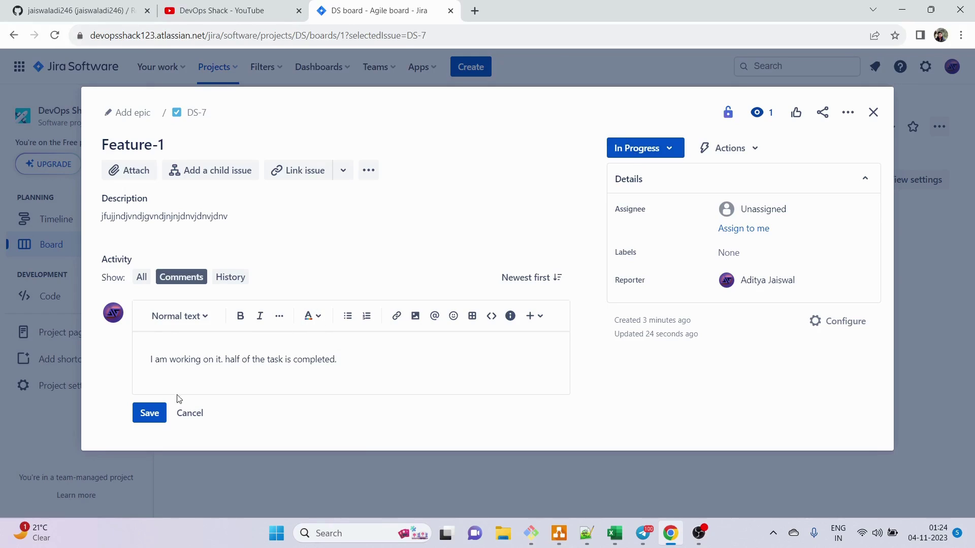
left_click(149, 413)
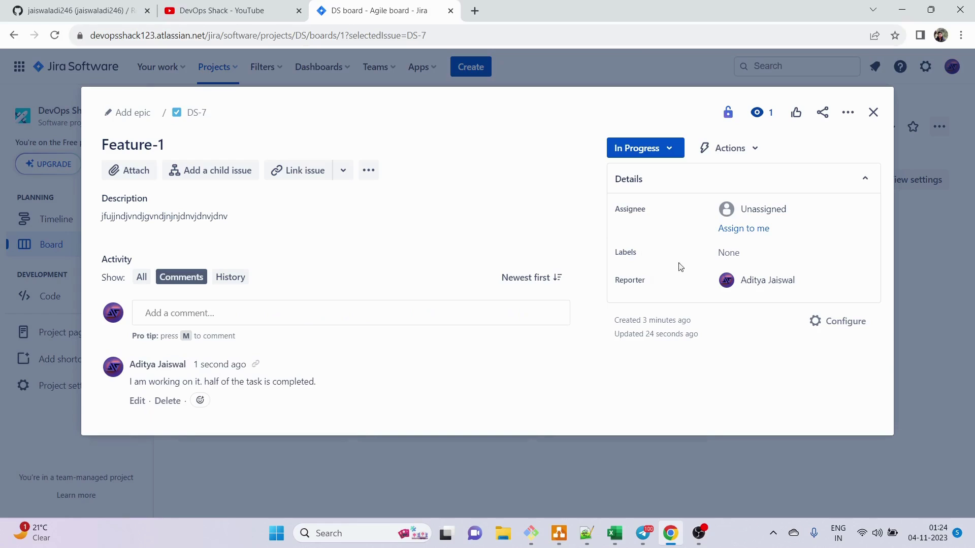
left_click(874, 113)
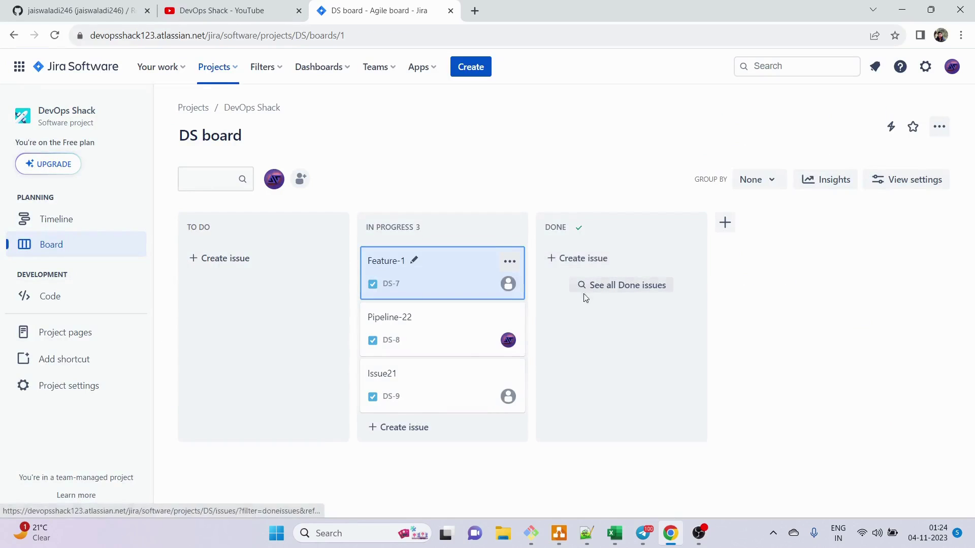
Step: Post 'Pipeline is done about 80%' on DS-8 Pipeline-22, then close its details
left_click(432, 340)
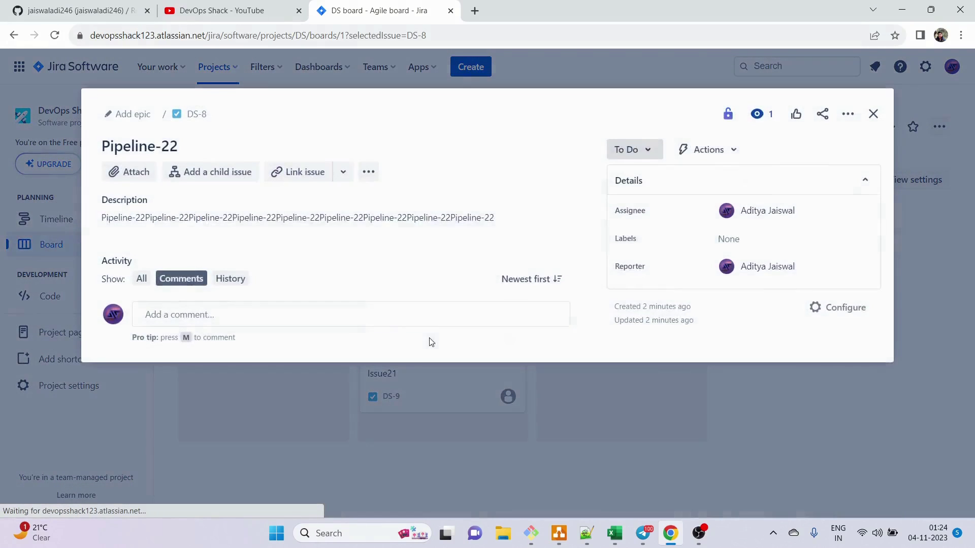
left_click(192, 312)
type("Pipeline")
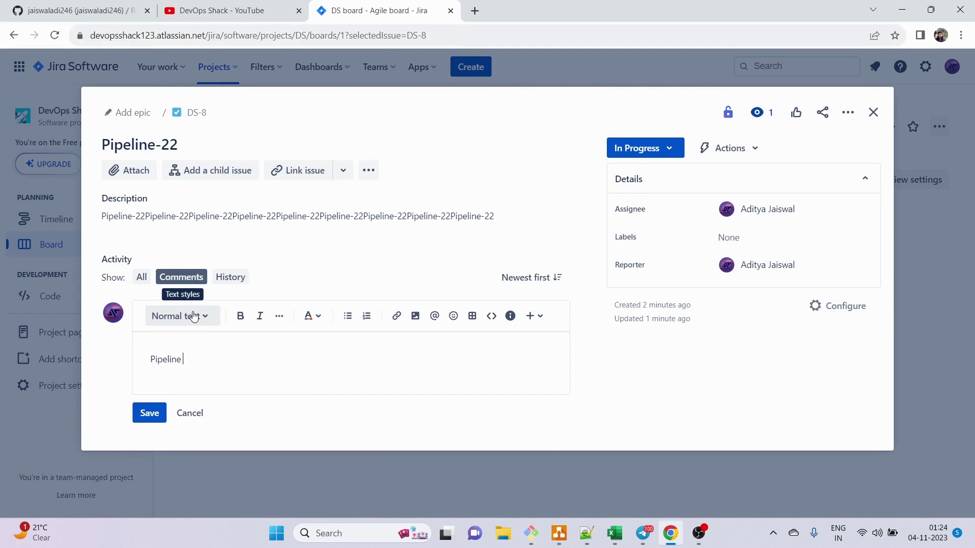
type(" is done about 80%%")
key("BackSpace")
left_click(152, 414)
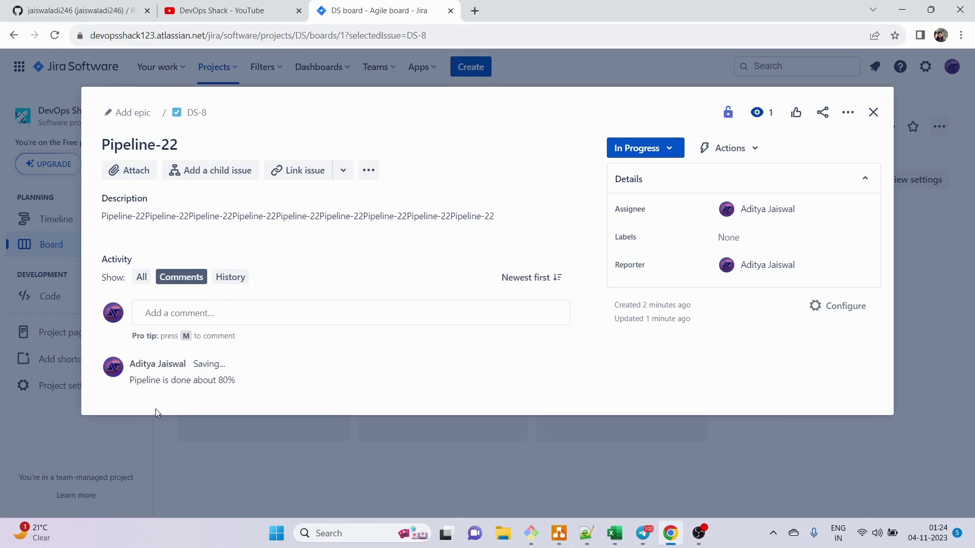
left_click(873, 113)
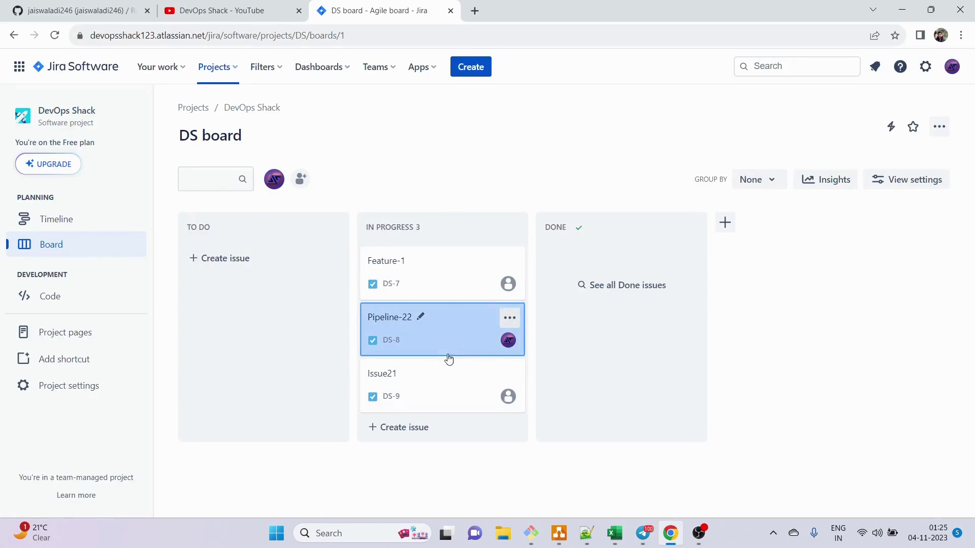
Step: Post the comment 'Issue is resolved. root cause--> credentials were wrong' on Issue21
left_click(431, 388)
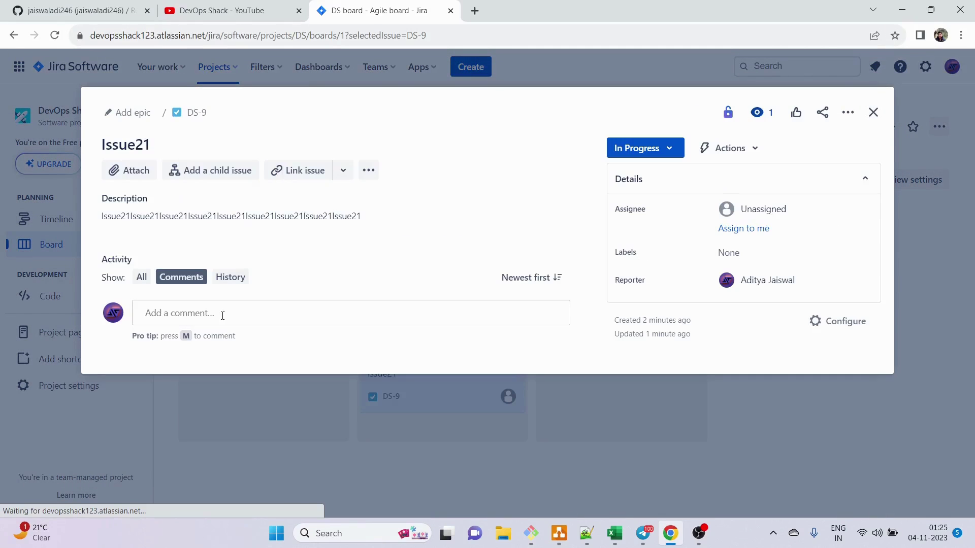
left_click(217, 315)
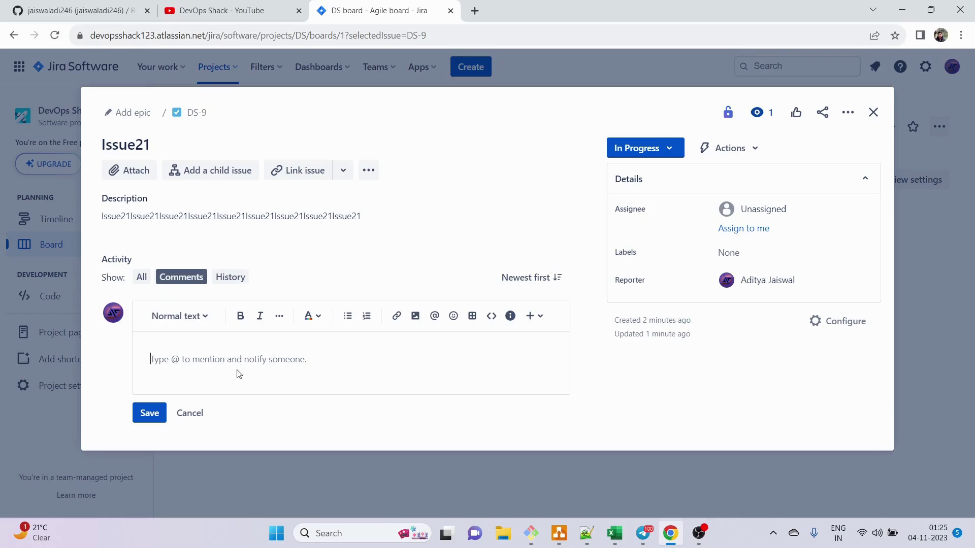
type("Issue")
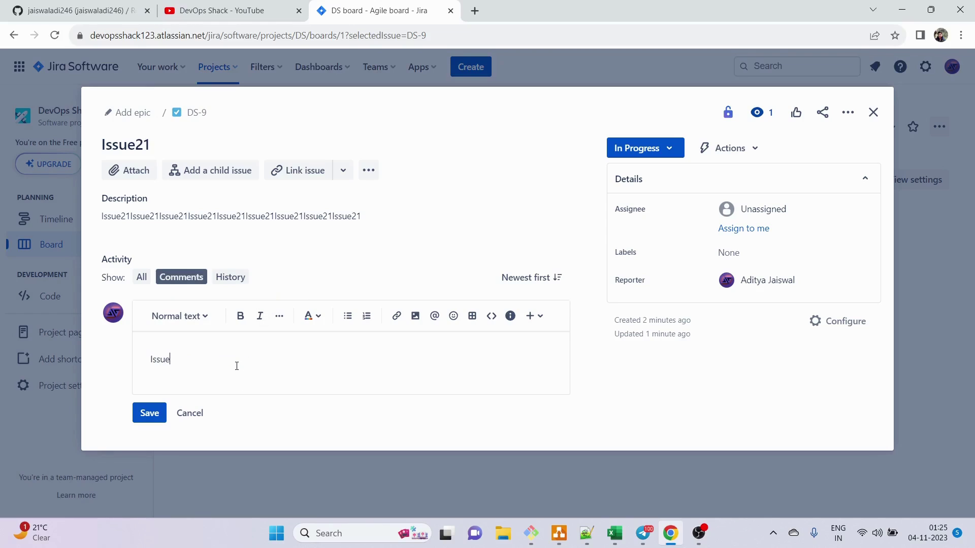
type(" is resolved.")
key("Return")
type("rootcause")
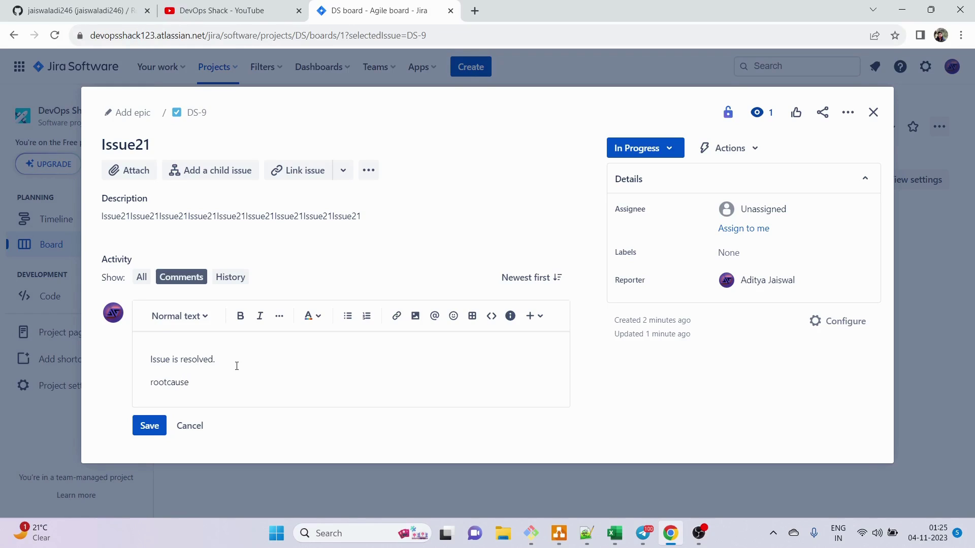
type("--> credentials were wrong")
left_click(168, 383)
left_click_drag(310, 394, 135, 394)
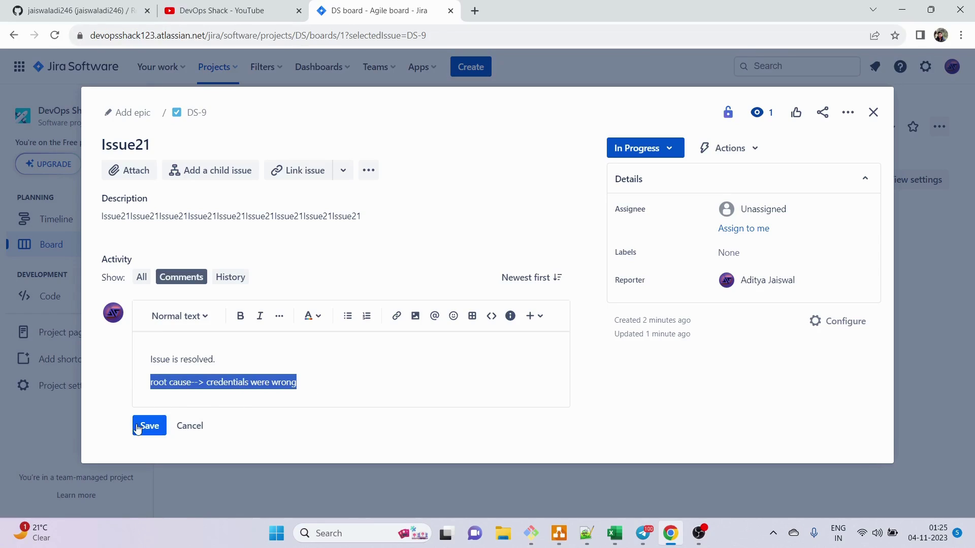
left_click(137, 429)
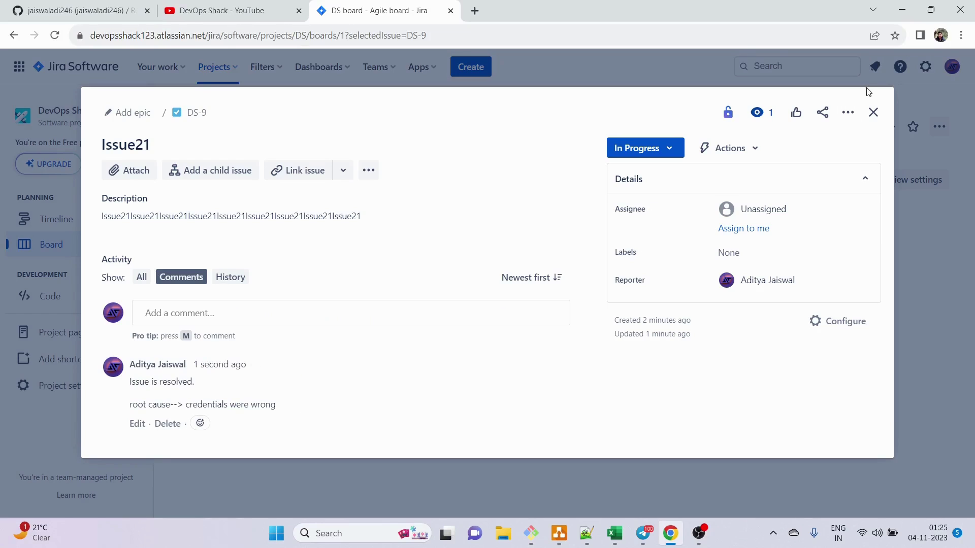
left_click(872, 114)
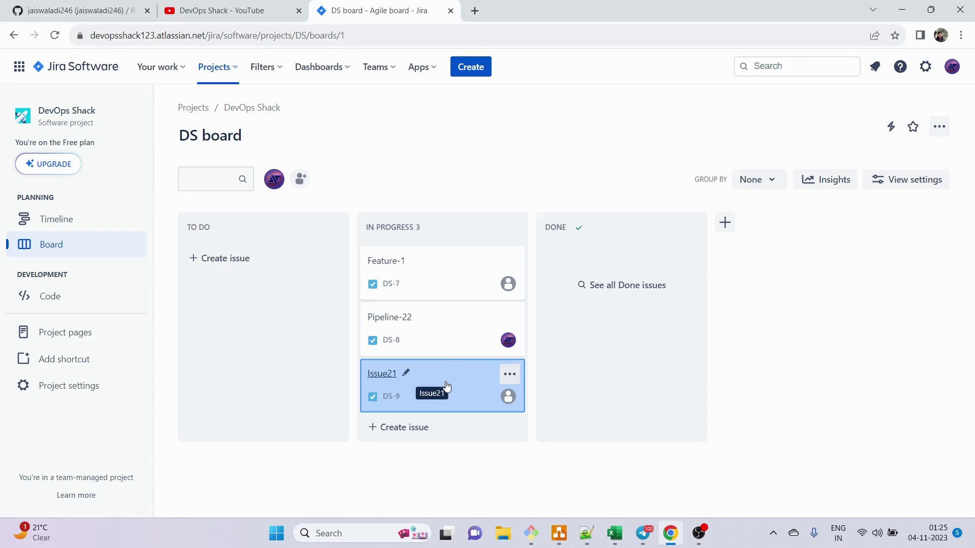
Step: Drag Issue21 from In Progress into Done and confirm its resolved status
left_click_drag(447, 387, 578, 265)
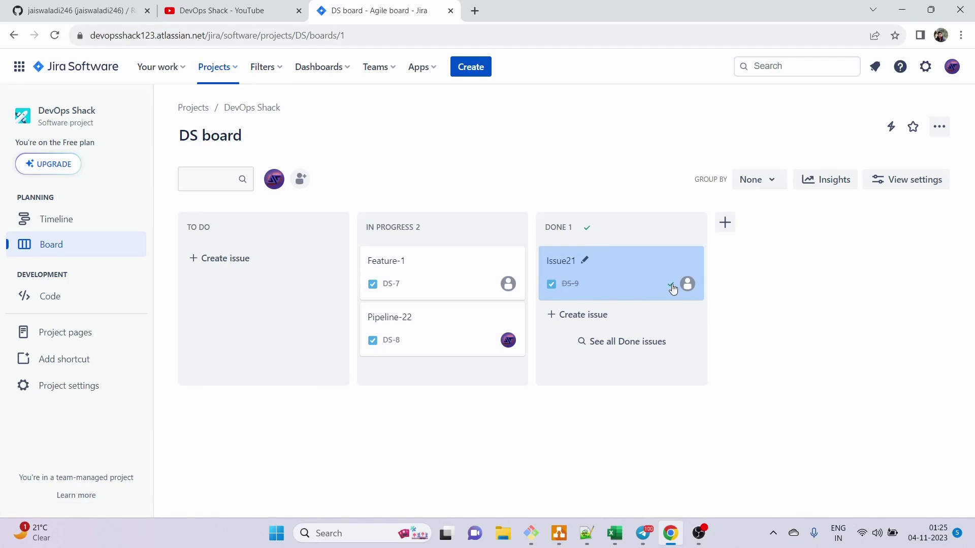
left_click(628, 282)
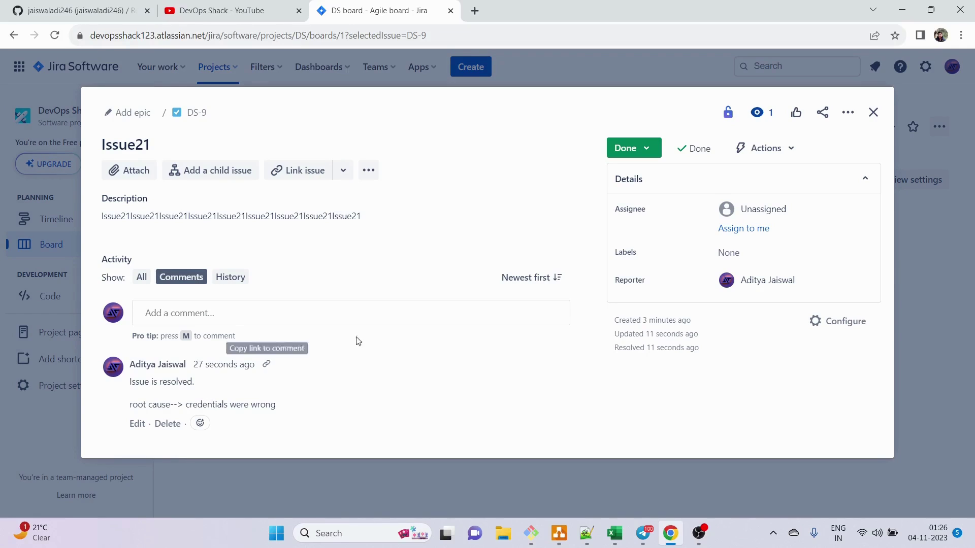
left_click(882, 112)
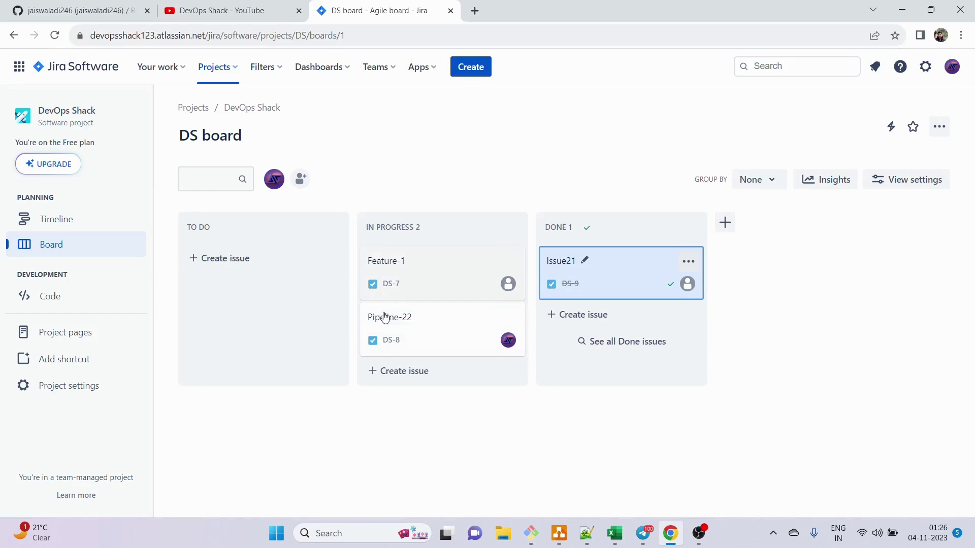
Step: Post the two-line comment 'Completed the feature-1 task. Status--> url' on Feature-1
left_click(434, 285)
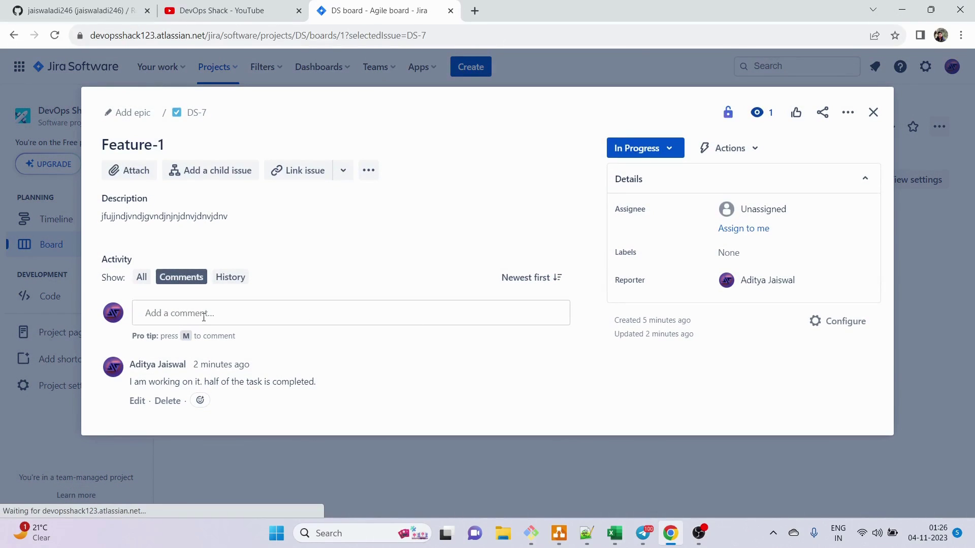
left_click(204, 316)
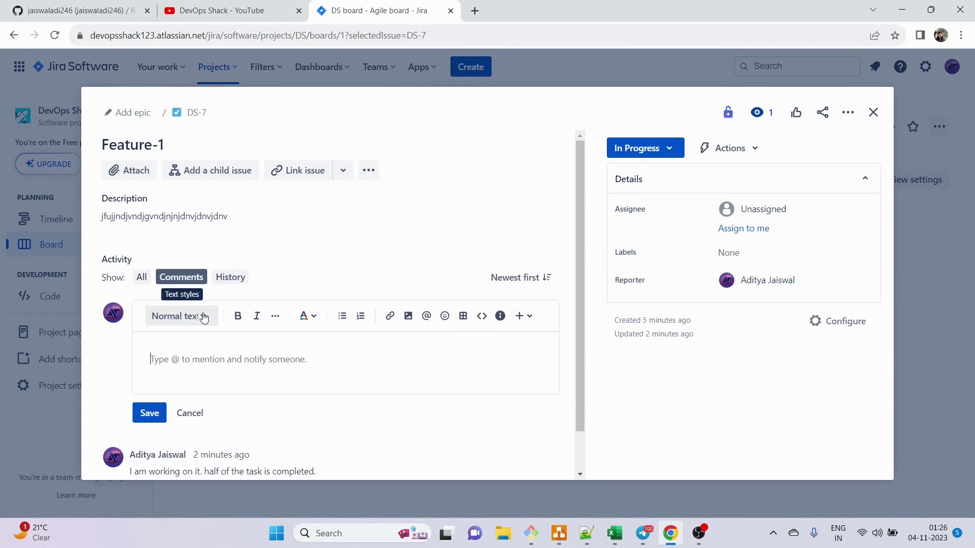
type("Comp")
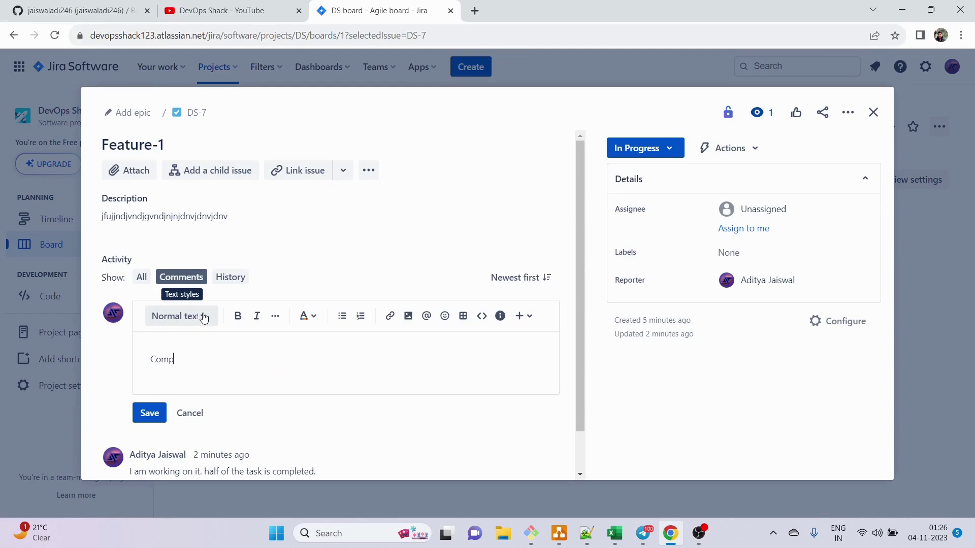
type("leted the feature-1 task.")
key("Return")
type("Stat")
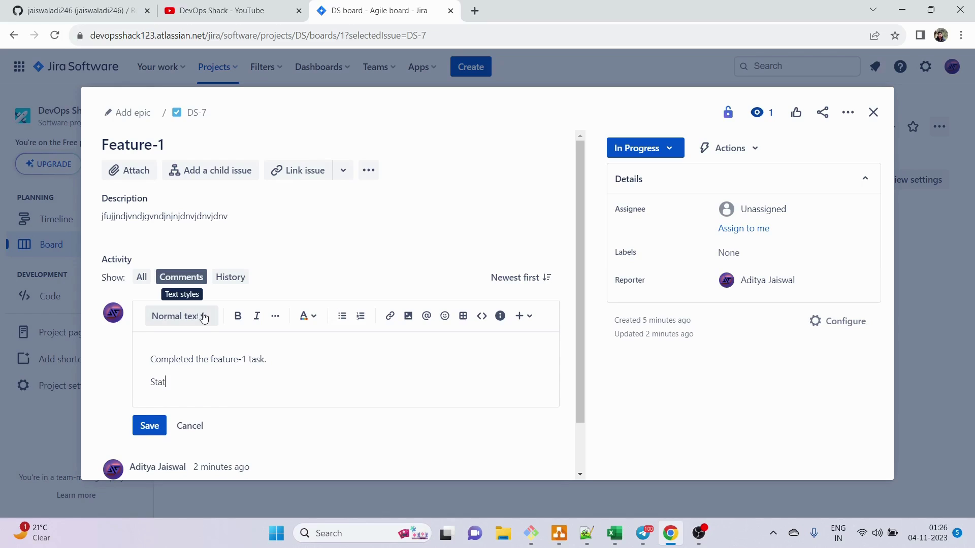
type("us--> url")
left_click(149, 426)
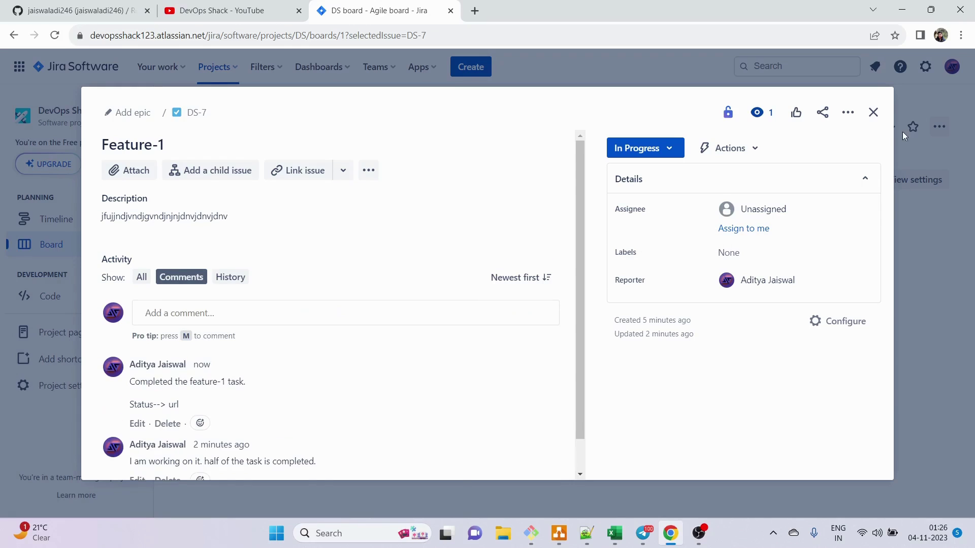
Step: Move Feature-1 into Done and start a comment on Pipeline-22
left_click(872, 112)
left_click_drag(481, 270, 597, 316)
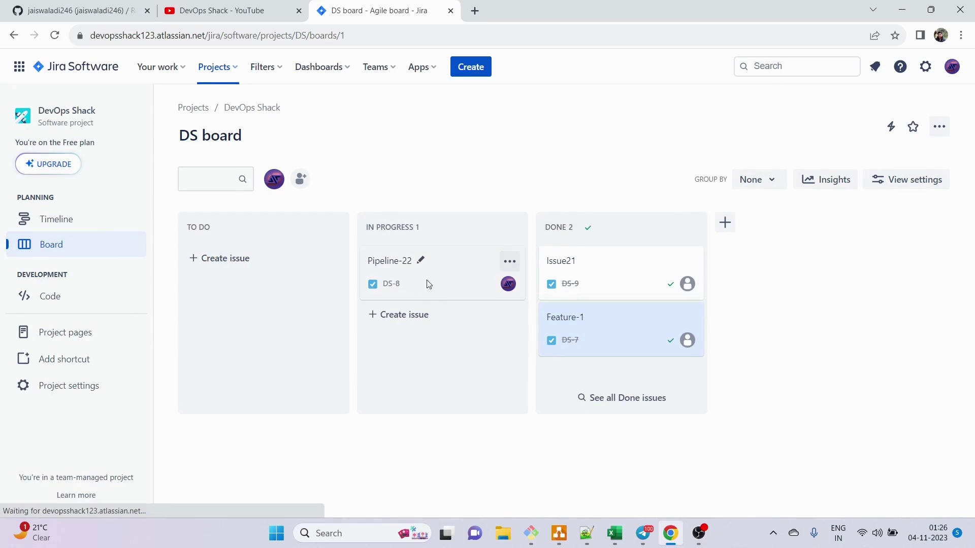
left_click(427, 284)
left_click(206, 315)
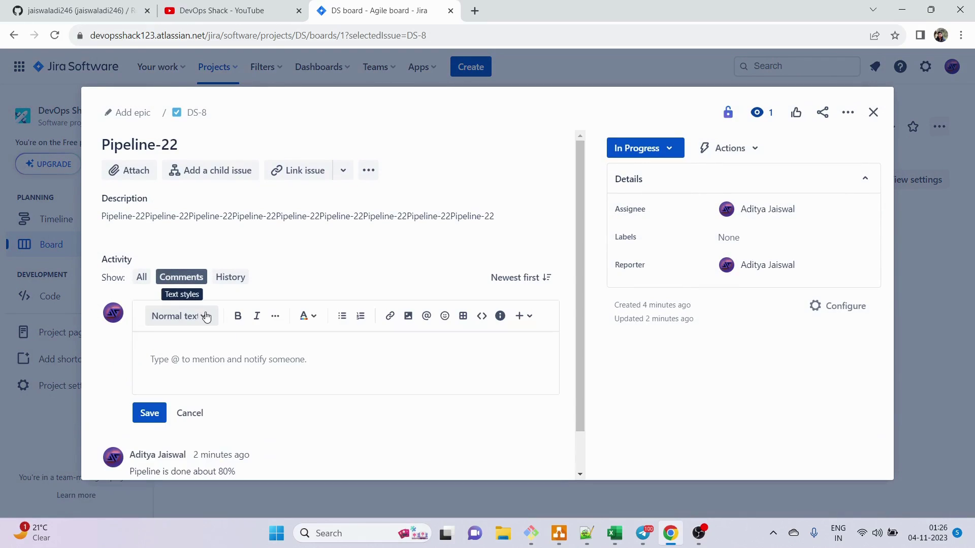
Step: Post a two-line Pipeline-22 comment: 'Pipeline is compelleted' followed by a 'Pipeline--> url' line
type("Pipeline i")
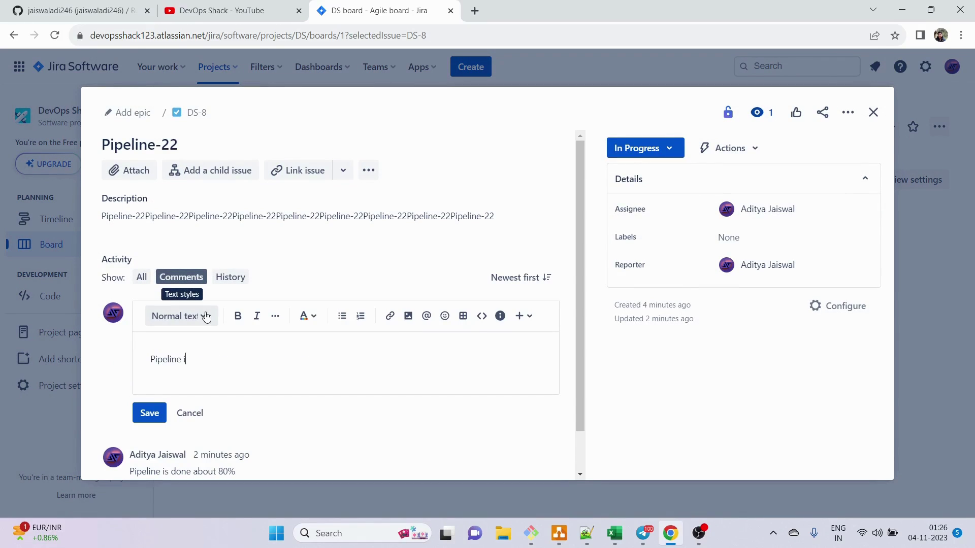
type("s compelleted")
key("Return")
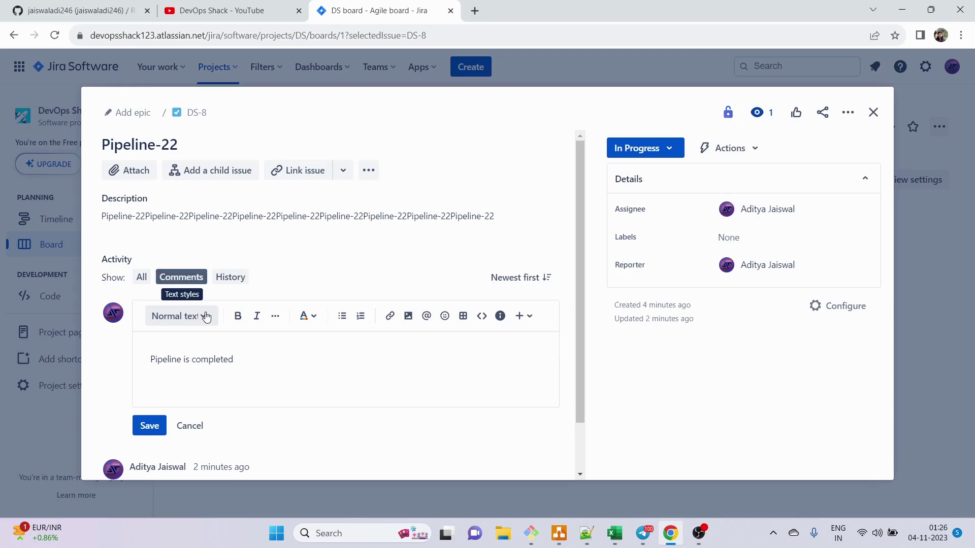
type("Url c")
type("f  Pipeline--> url")
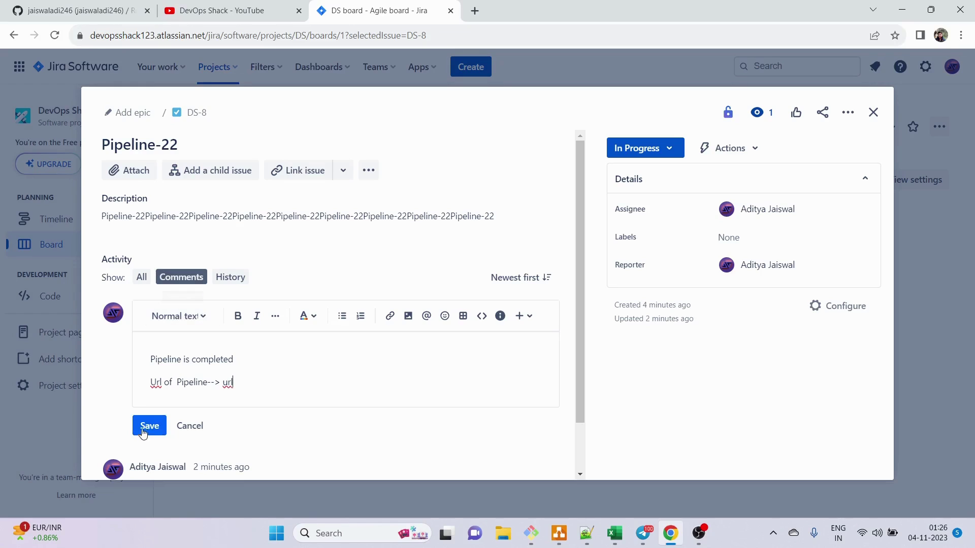
left_click(147, 426)
Step: Close Pipeline-22, move its card into Done, and bring up the draw.io diagram
left_click(873, 111)
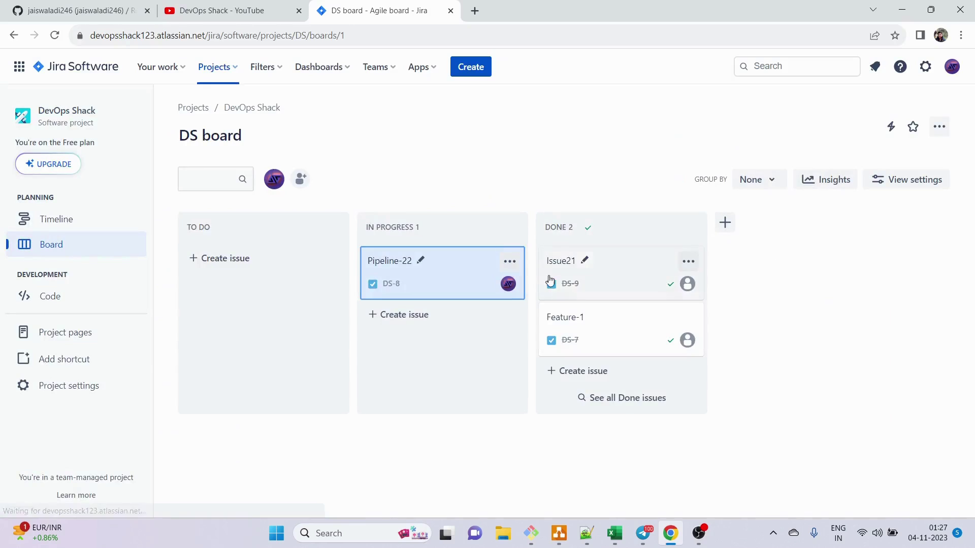
mouse_move(429, 271)
left_mouse_down()
mouse_move(581, 355)
mouse_move(577, 365)
left_mouse_up()
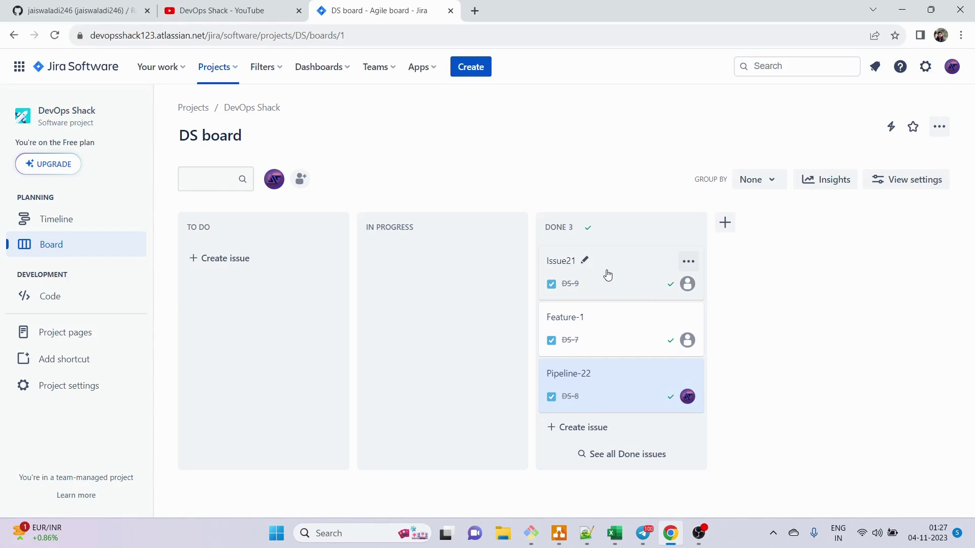
left_click(558, 533)
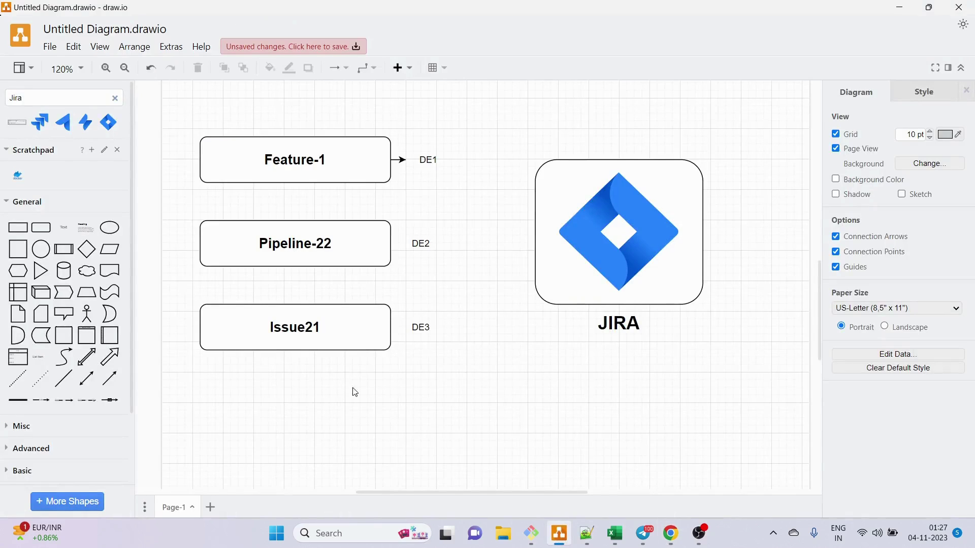
Step: Add a 'SPRINT' text label at 36 pt below the issue boxes
left_click_drag(184, 124, 492, 379)
left_click(472, 398)
scroll(467, 398, "down", 5)
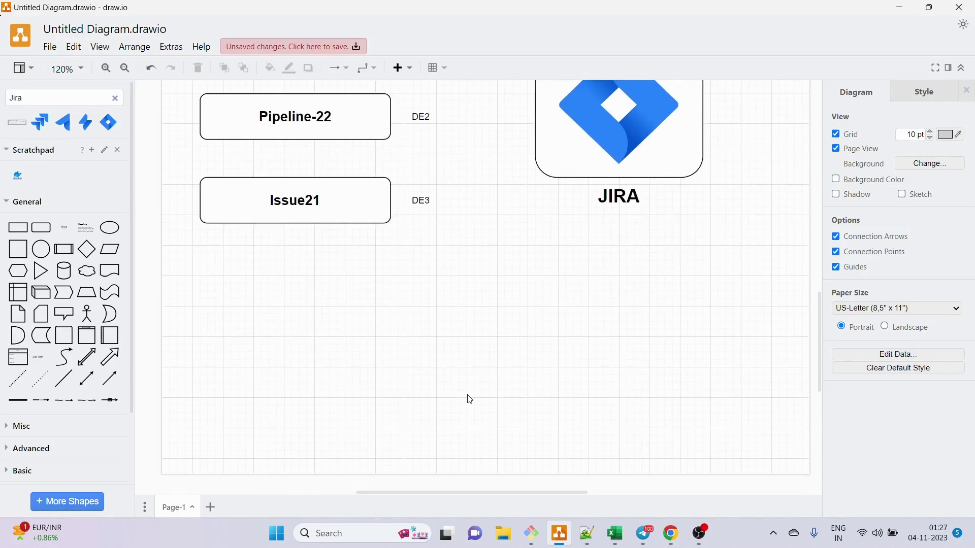
left_click_drag(66, 230, 237, 182)
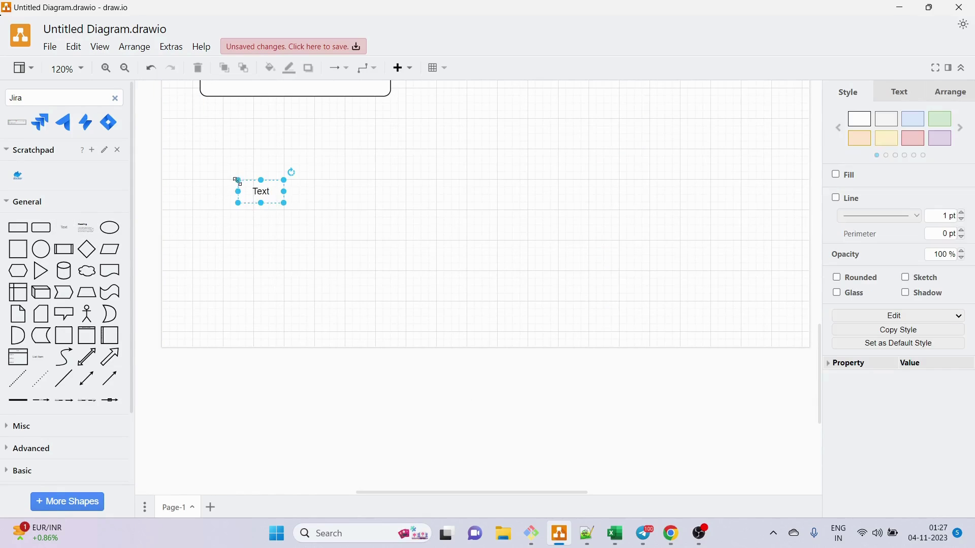
double_click(263, 193)
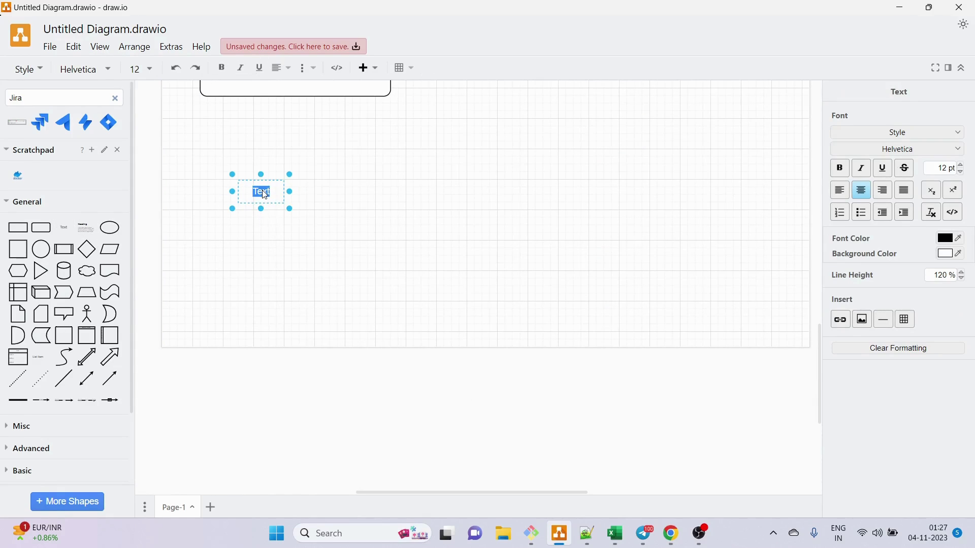
type("SPRINT")
double_click(265, 195)
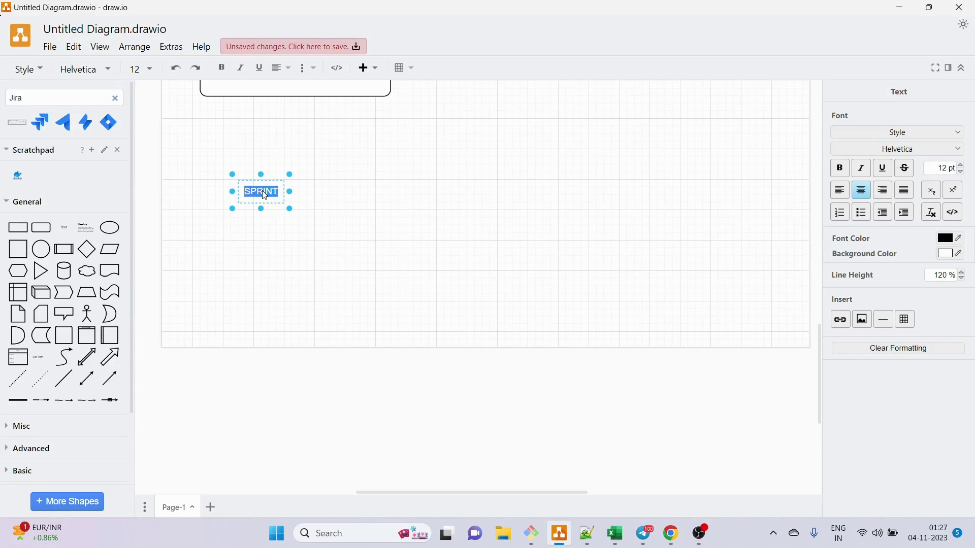
left_click(135, 69)
left_click(151, 274)
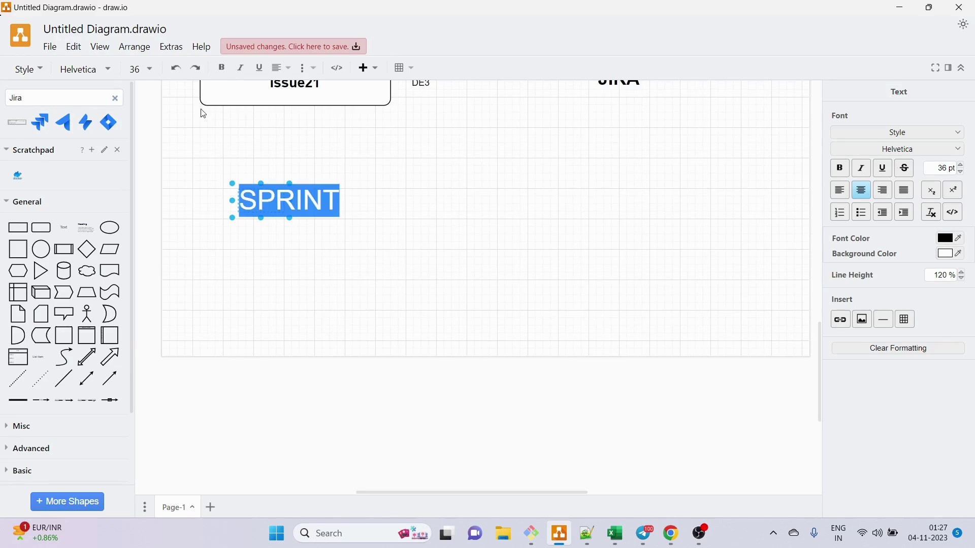
left_click(369, 192)
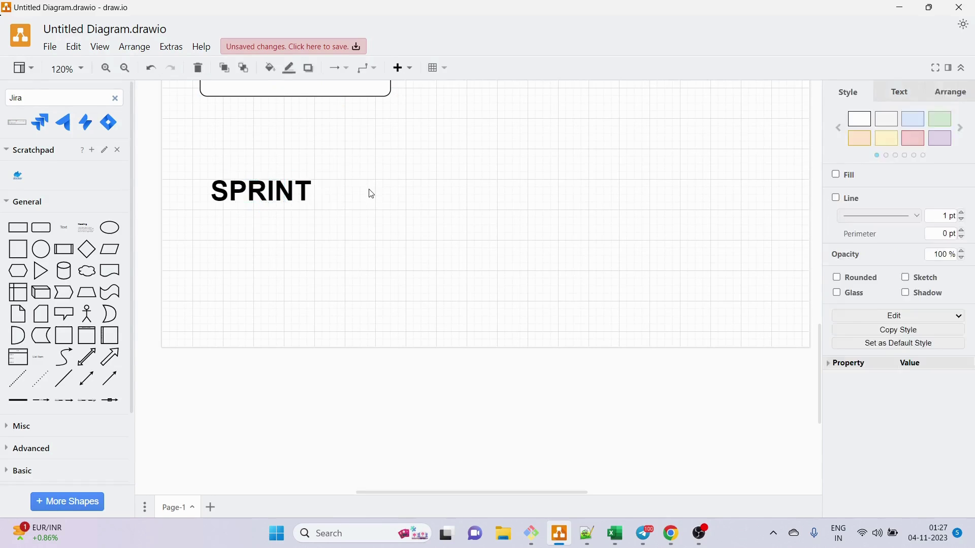
Step: Clone the SPRINT label to the right with an arrow and relabel the copy '2-3 weeks'
left_click(283, 196)
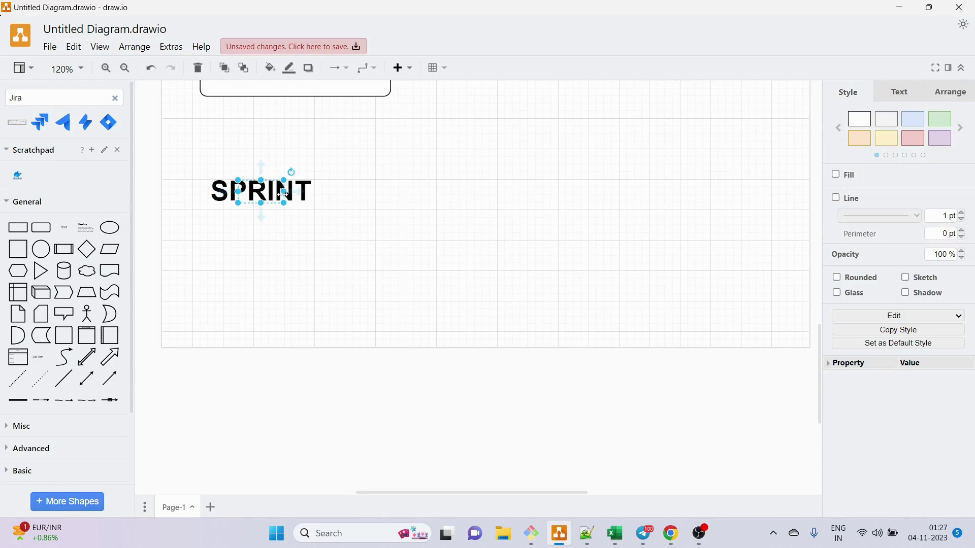
left_click_drag(283, 196, 343, 196)
left_click(418, 193)
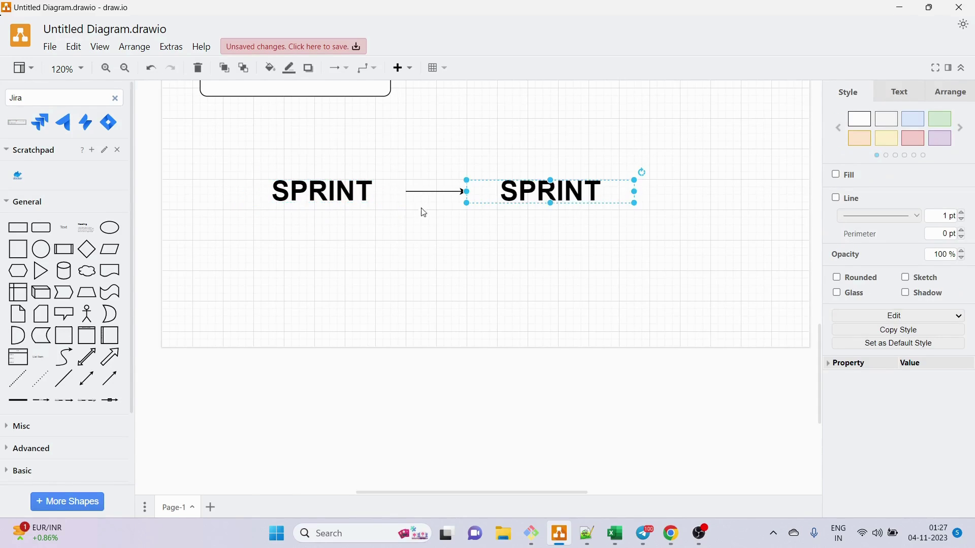
left_click(459, 245)
left_click(539, 189)
double_click(537, 188)
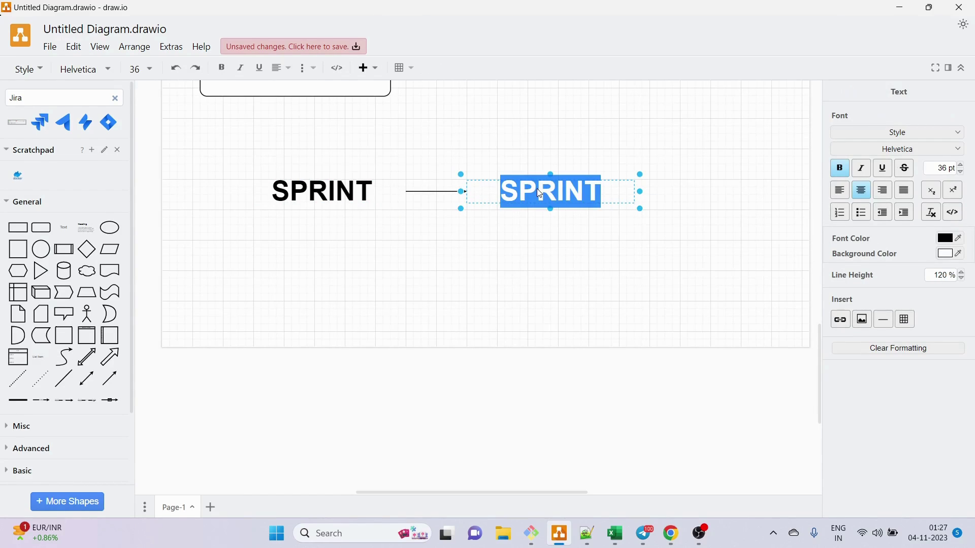
type("2-3 weeks")
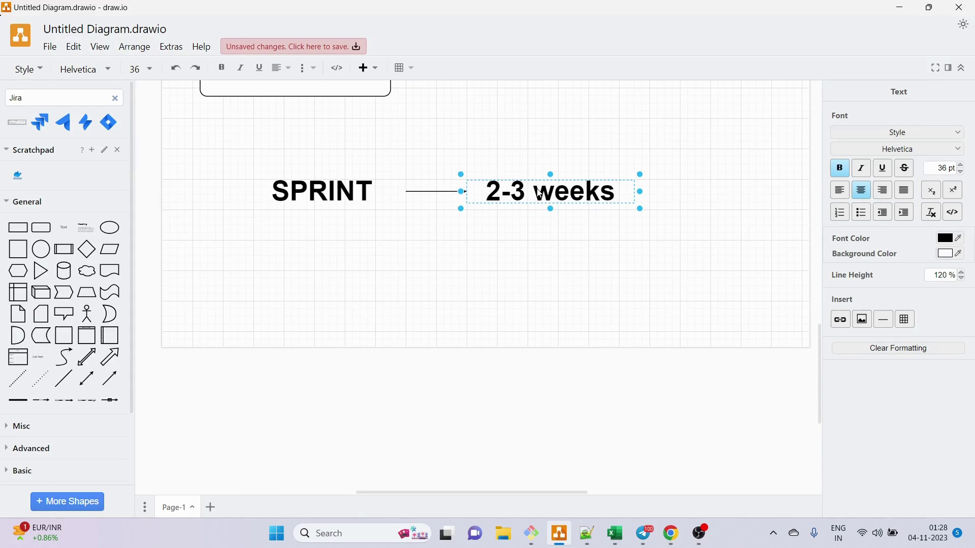
left_click(539, 285)
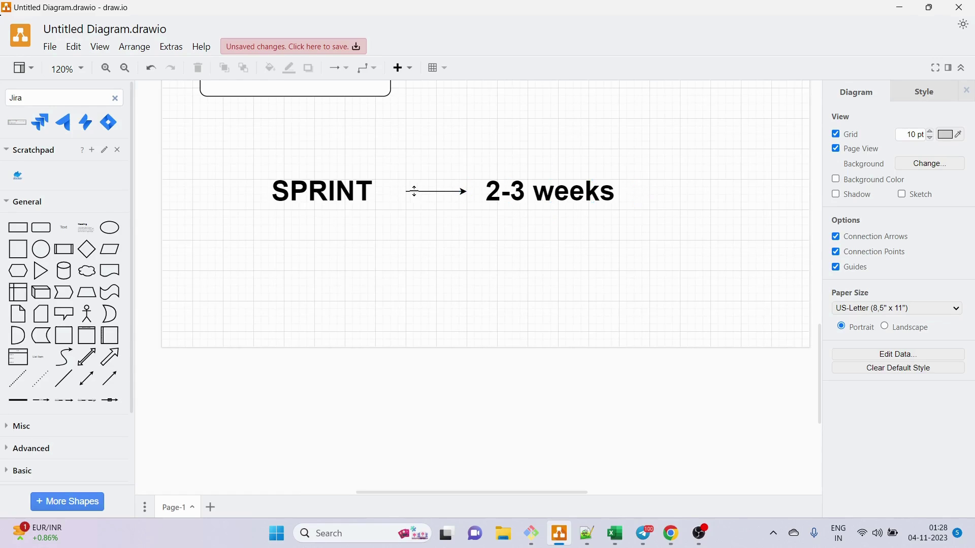
Step: Add a text line 'SPRINT-1---> 1jan-21Jan' below the SPRINT row
double_click(290, 264)
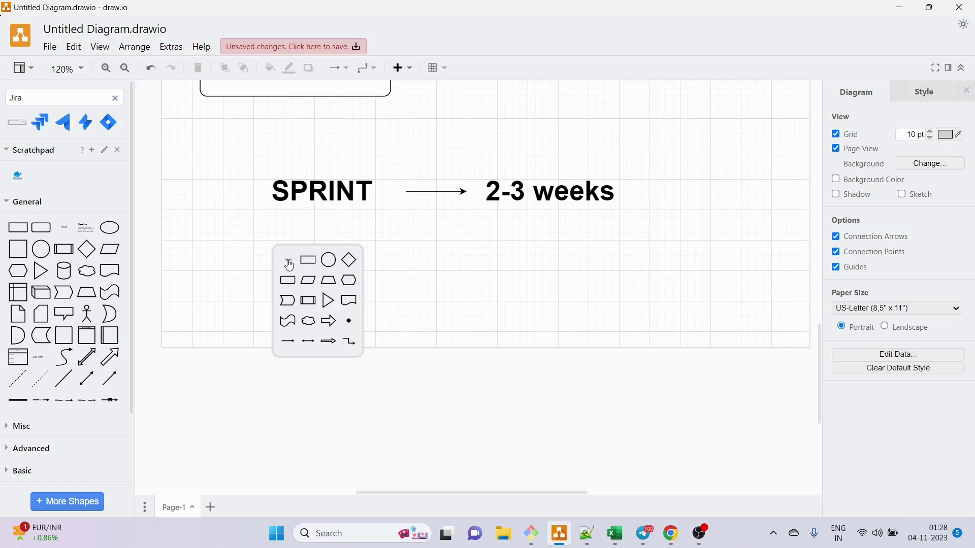
left_click(290, 264)
type("SP")
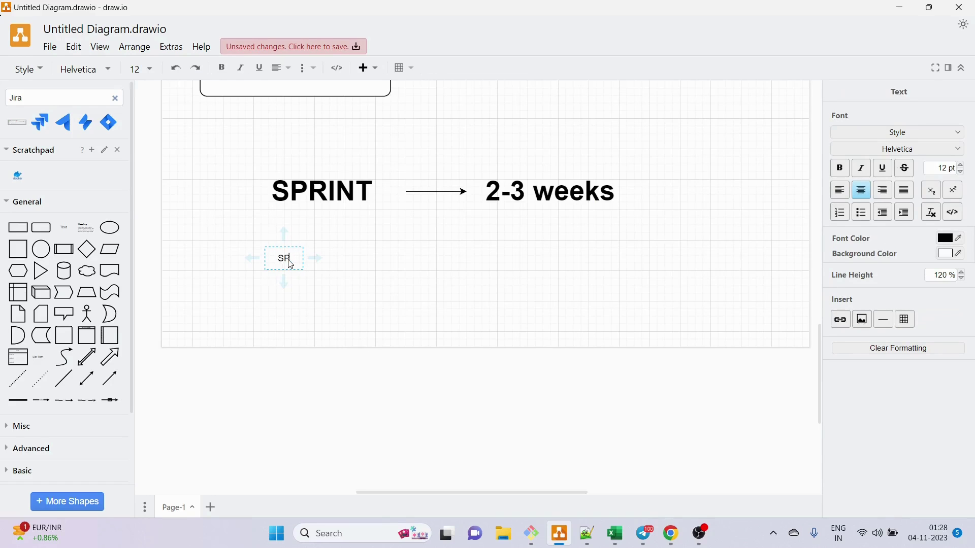
type("RINT-1--->")
type("1jan-")
type("21")
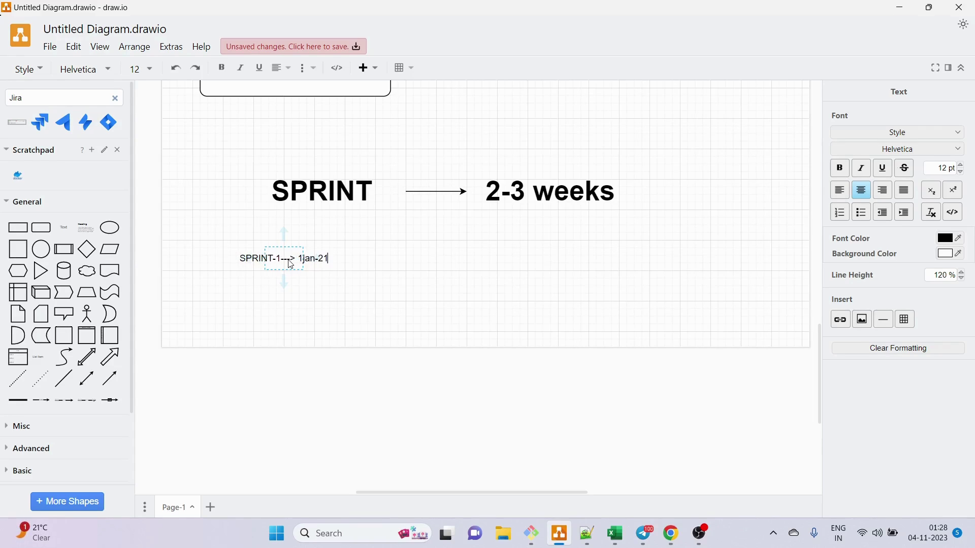
type("Jan")
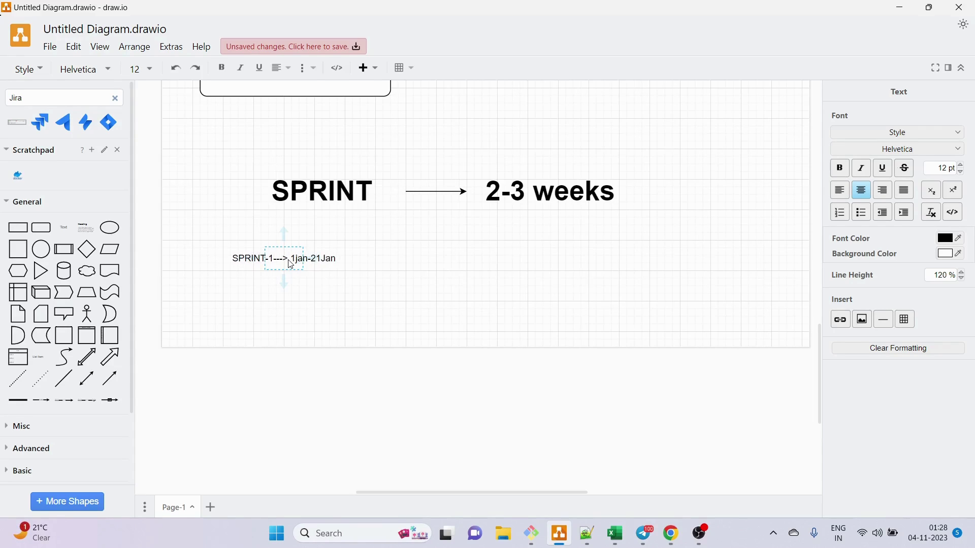
left_click(280, 327)
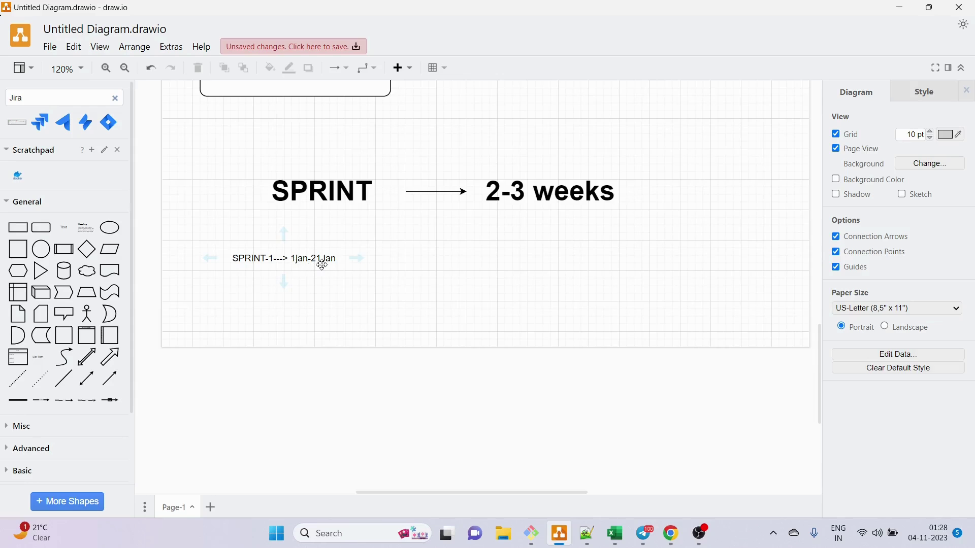
Step: Copy the SPRINT-1 line below itself and change the copy to SPRINT-2
left_click(293, 262)
left_click_drag(292, 262, 293, 294)
double_click(265, 291)
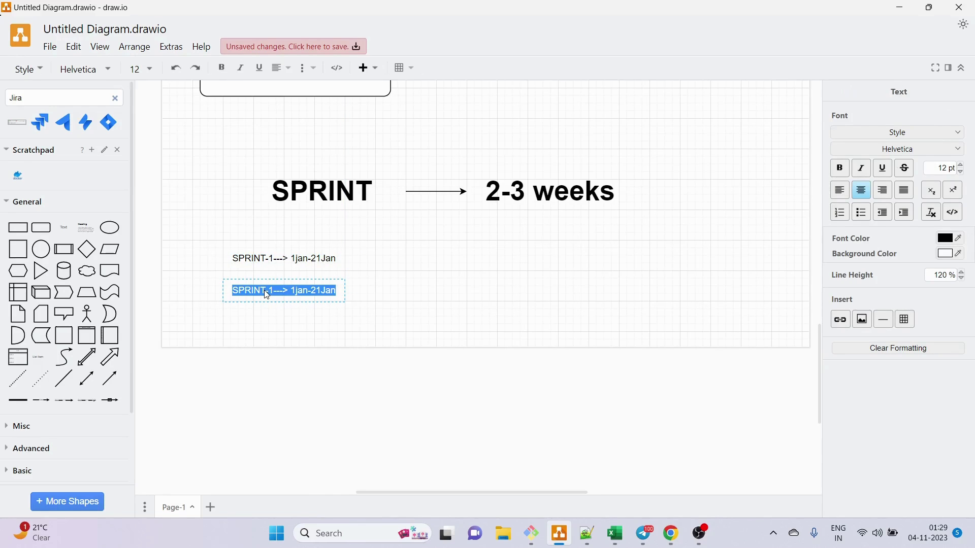
key("End")
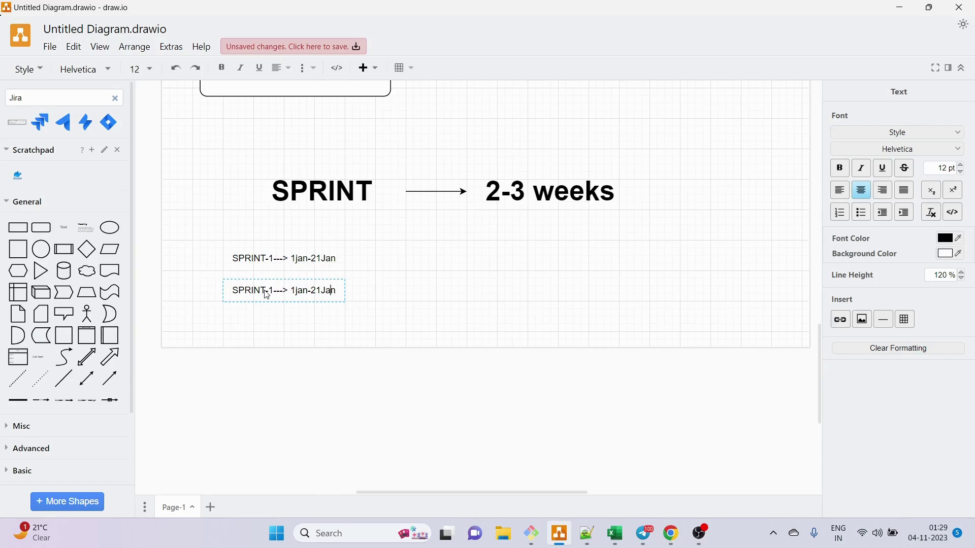
key("Left")
key("Left")
key("Left")
key("BackSpace")
type("2")
Step: Change the SPRINT-2 line's dates from 1jan-21Jan to 22jan-14feb
scroll(314, 283, "up", 5)
scroll(311, 325, "up", 3)
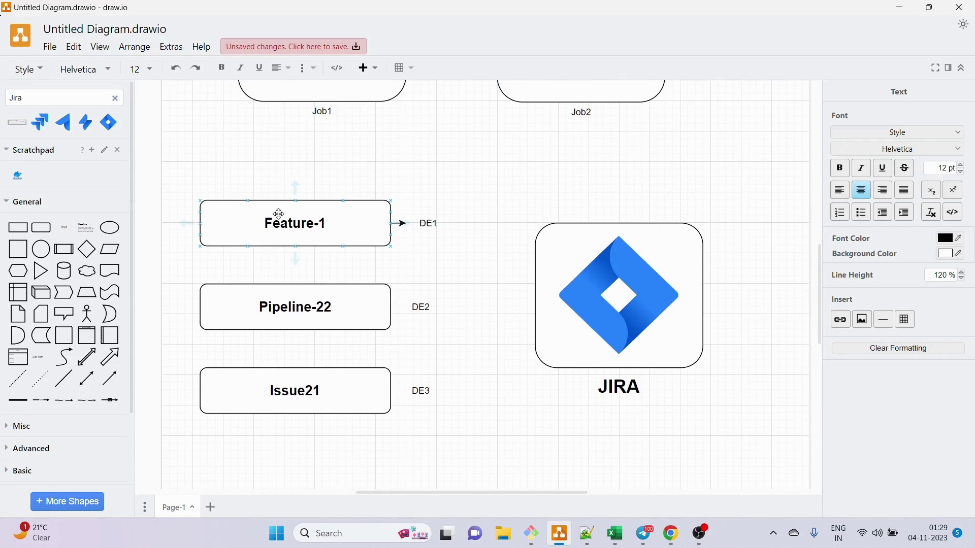
scroll(299, 371, "down", 3)
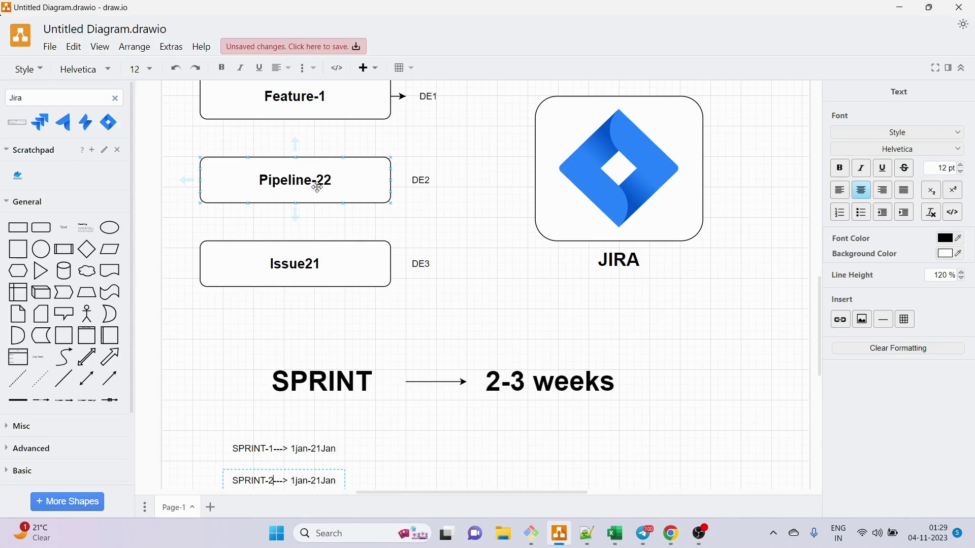
scroll(305, 330, "down", 2)
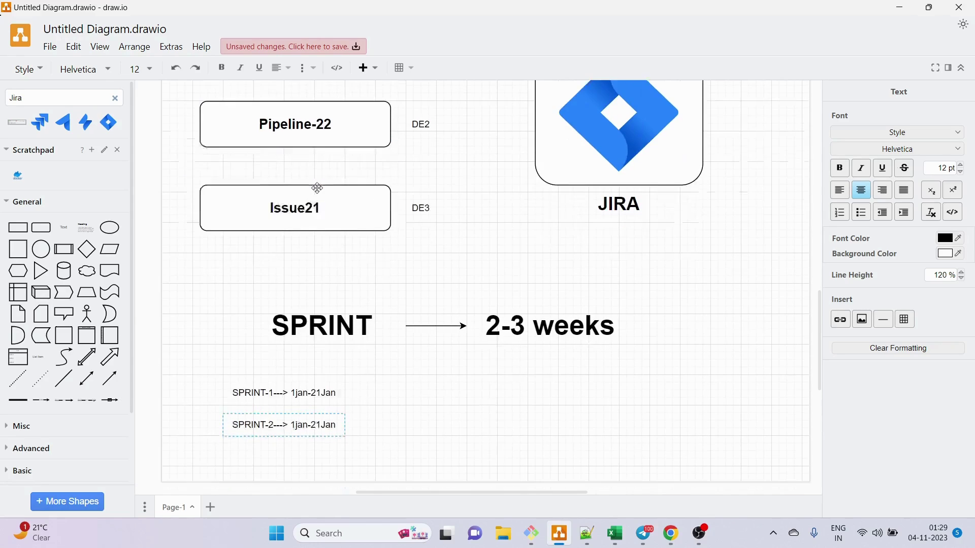
double_click(300, 419)
type("22jan")
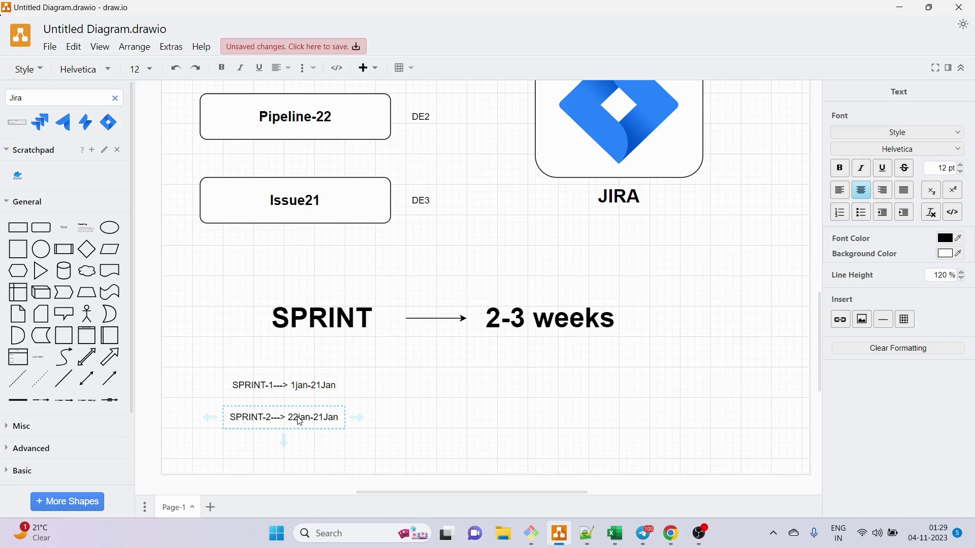
key("BackSpace")
key("BackSpace")
key("BackSpace")
key("BackSpace")
key("BackSpace")
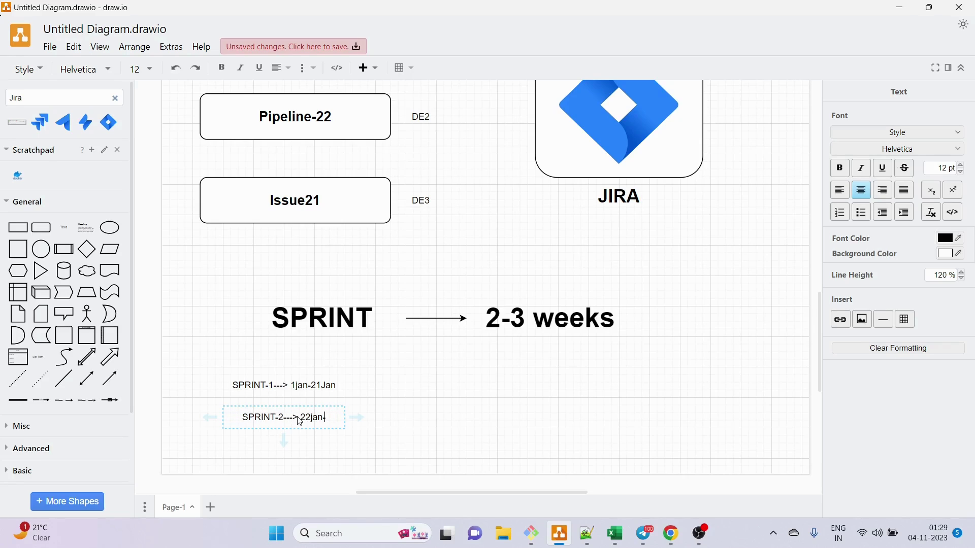
type("14feb")
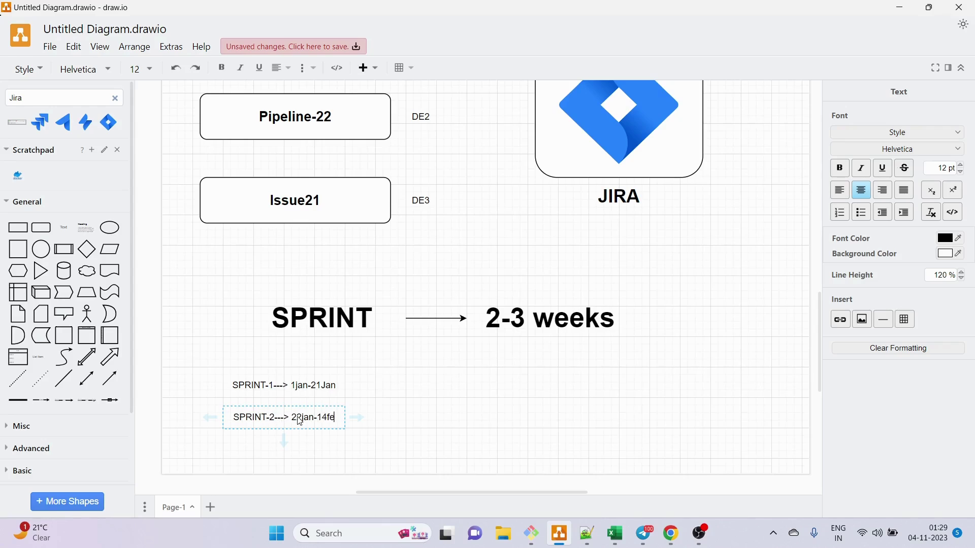
left_click(407, 418)
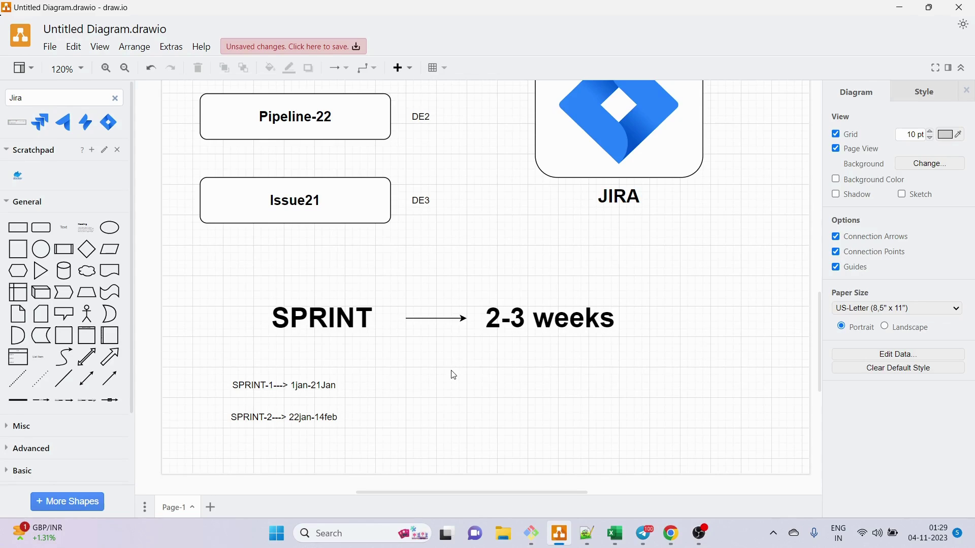
Step: On the Jira DS board, move Issue21, Feature-1 and Pipeline-22 back to To Do
left_click(671, 533)
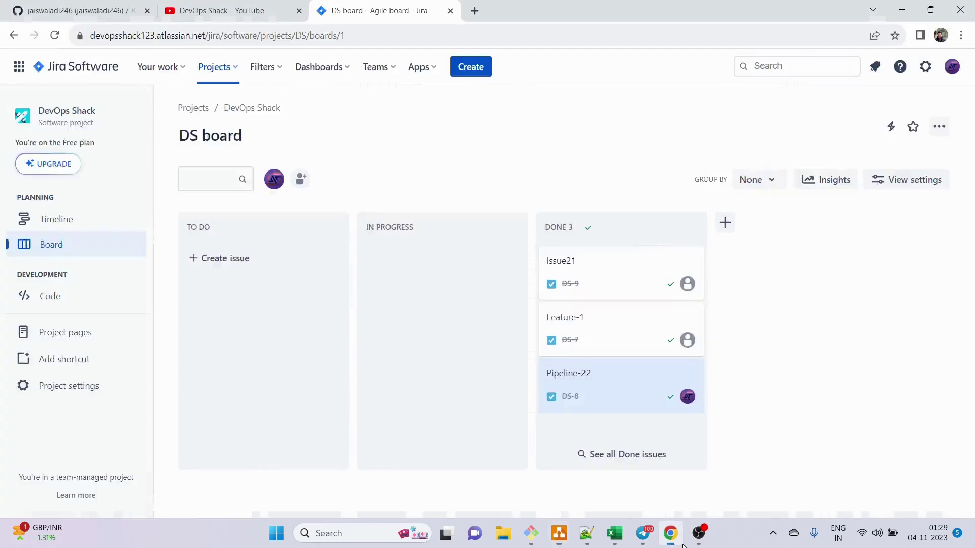
left_click_drag(598, 289, 317, 313)
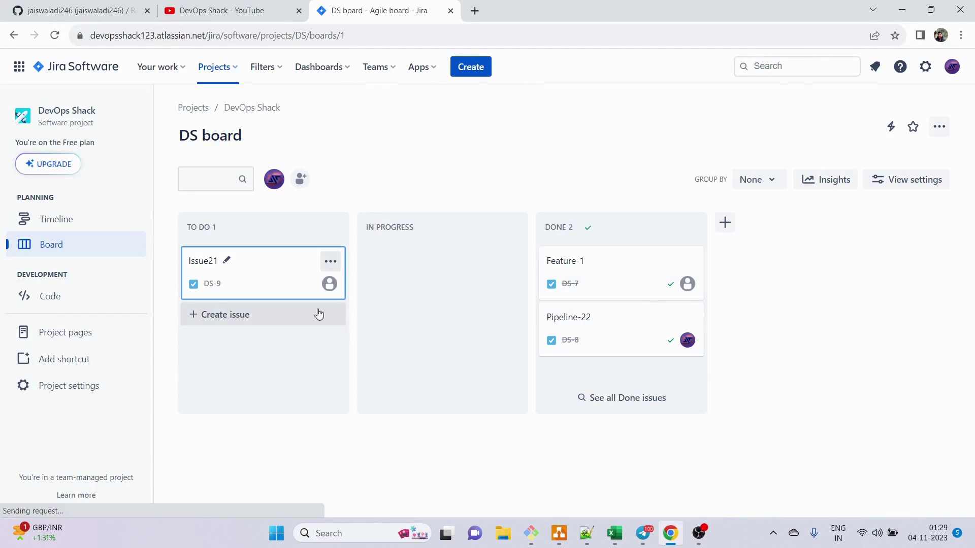
left_click_drag(604, 274, 213, 325)
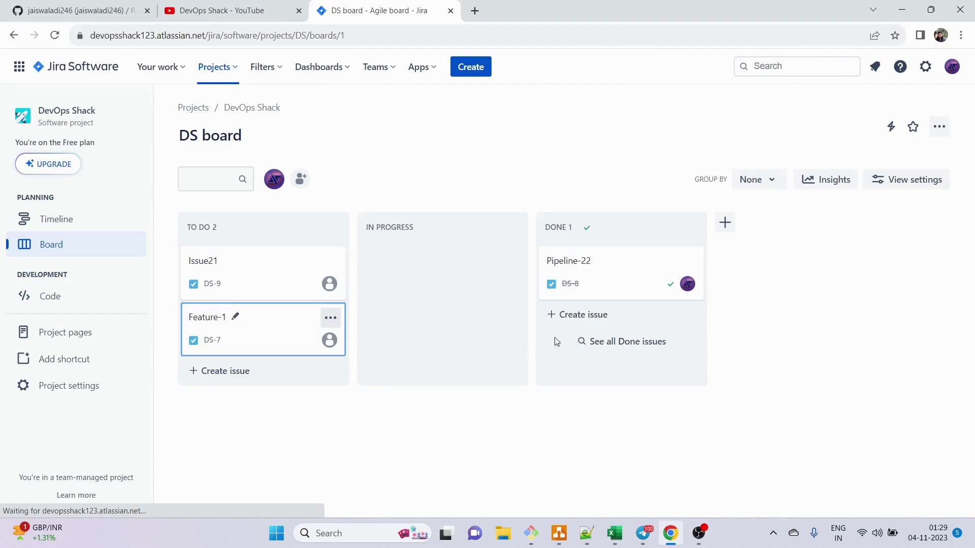
left_click_drag(577, 288, 193, 379)
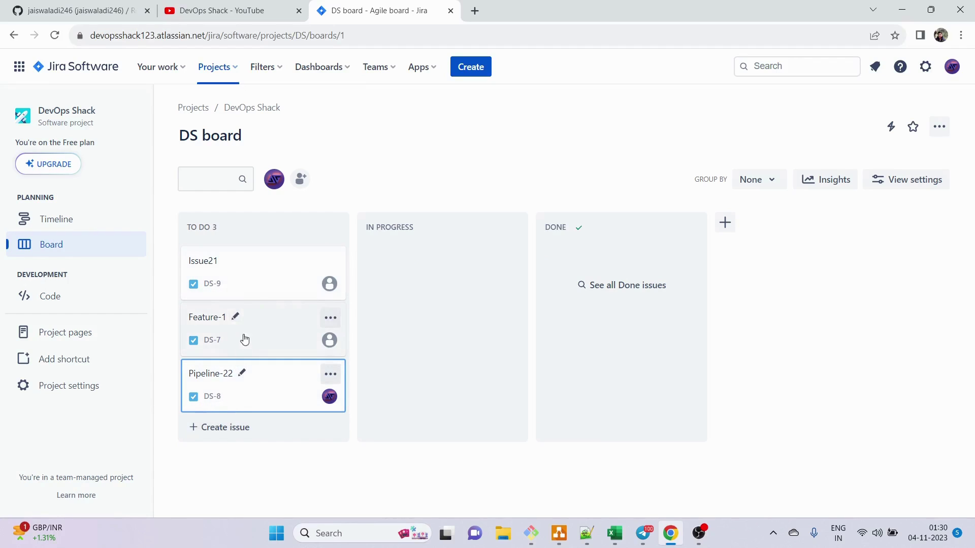
left_click_drag(257, 283, 289, 261)
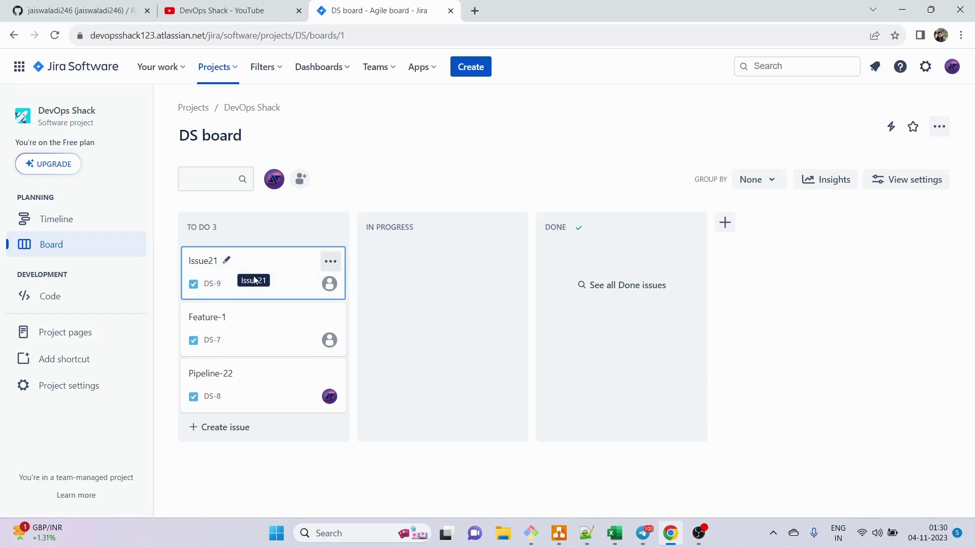
Step: Drop Issue21, Feature-1 and Pipeline-22 into the Done column
left_click_drag(260, 272, 589, 264)
left_click_drag(250, 280, 552, 333)
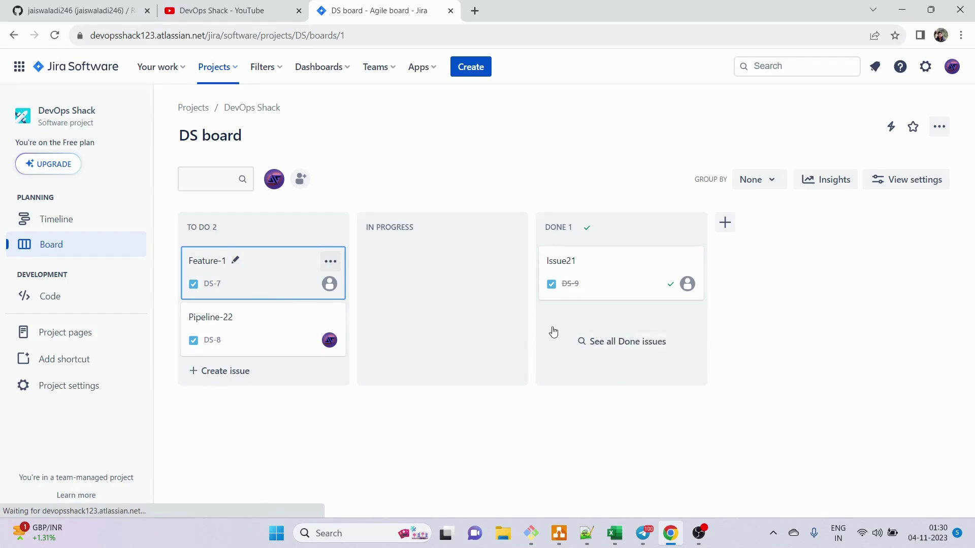
left_click_drag(252, 279, 588, 379)
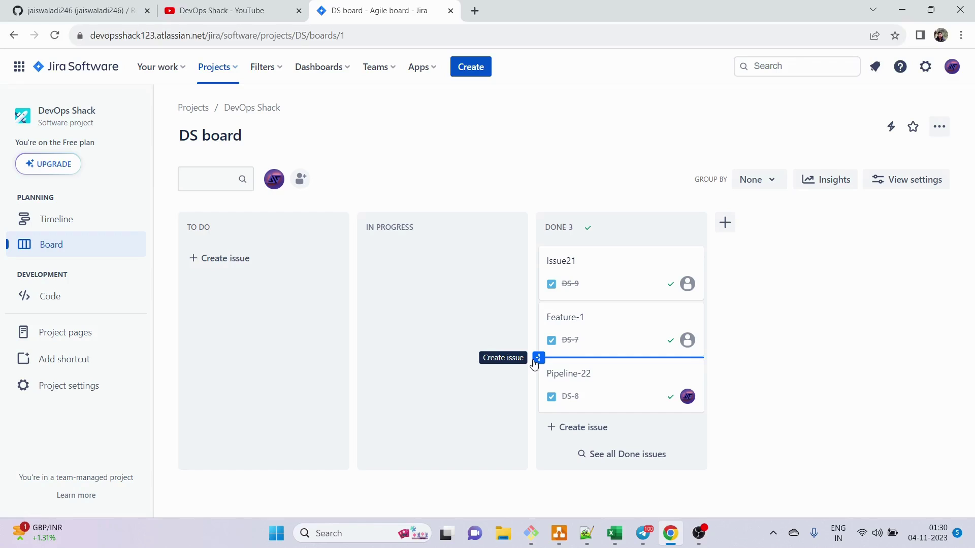
left_click(598, 277)
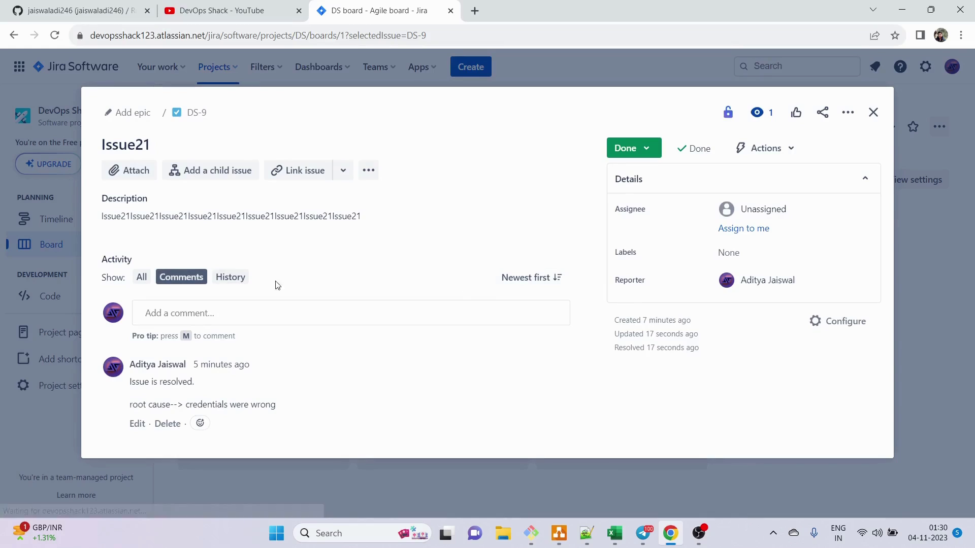
left_click_drag(103, 145, 157, 143)
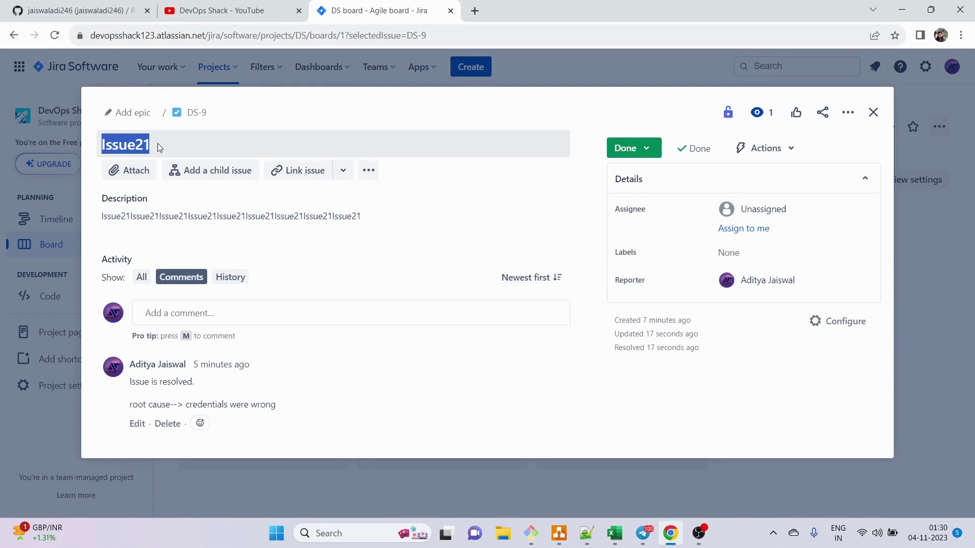
left_click_drag(359, 215, 91, 213)
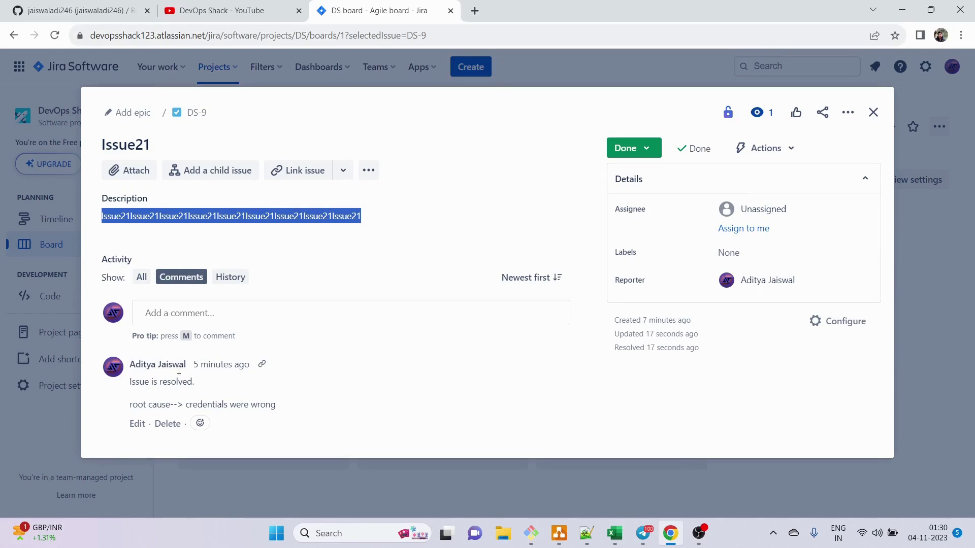
mouse_move(177, 376)
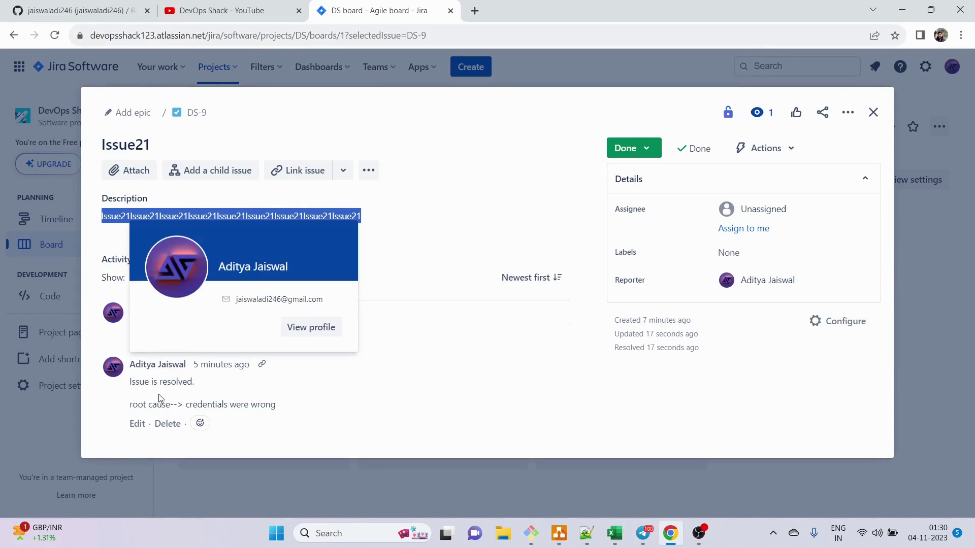
left_click(492, 233)
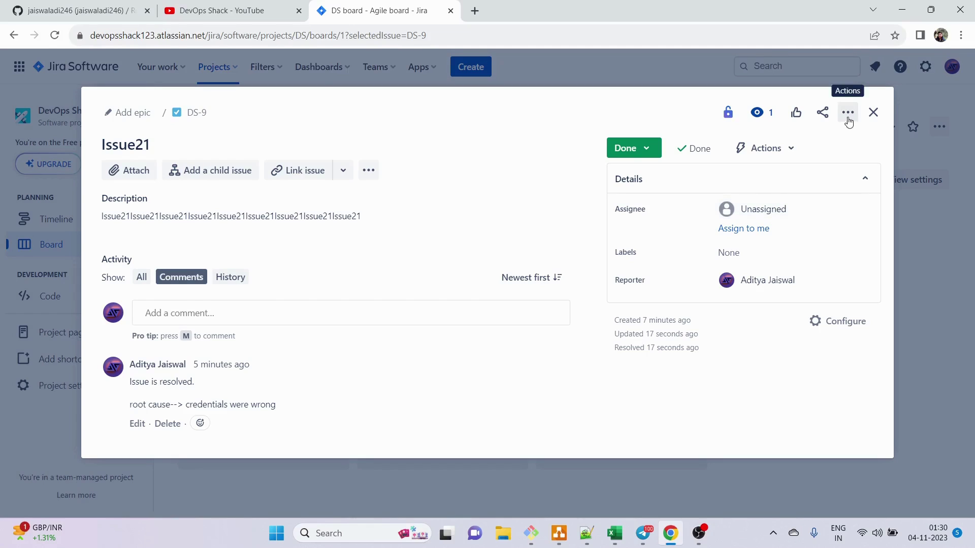
left_click(873, 112)
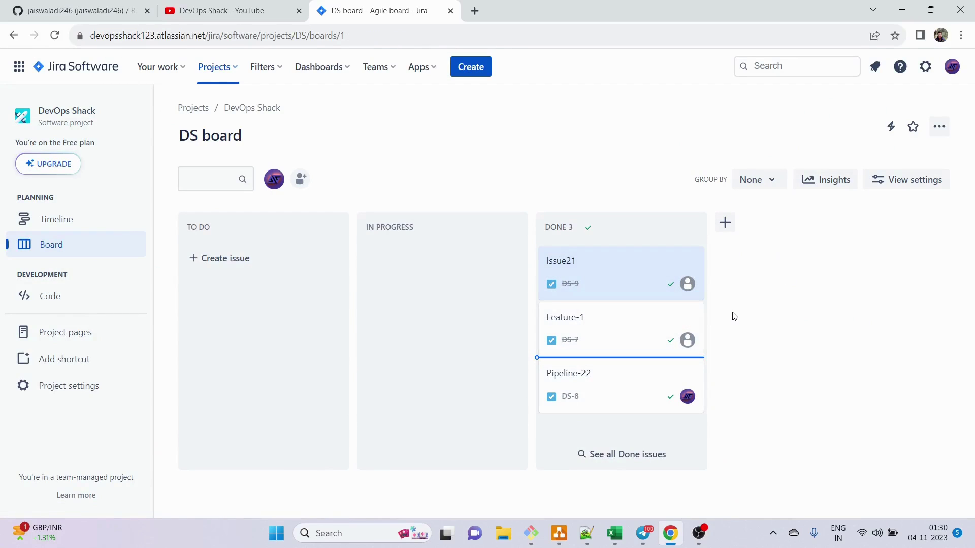